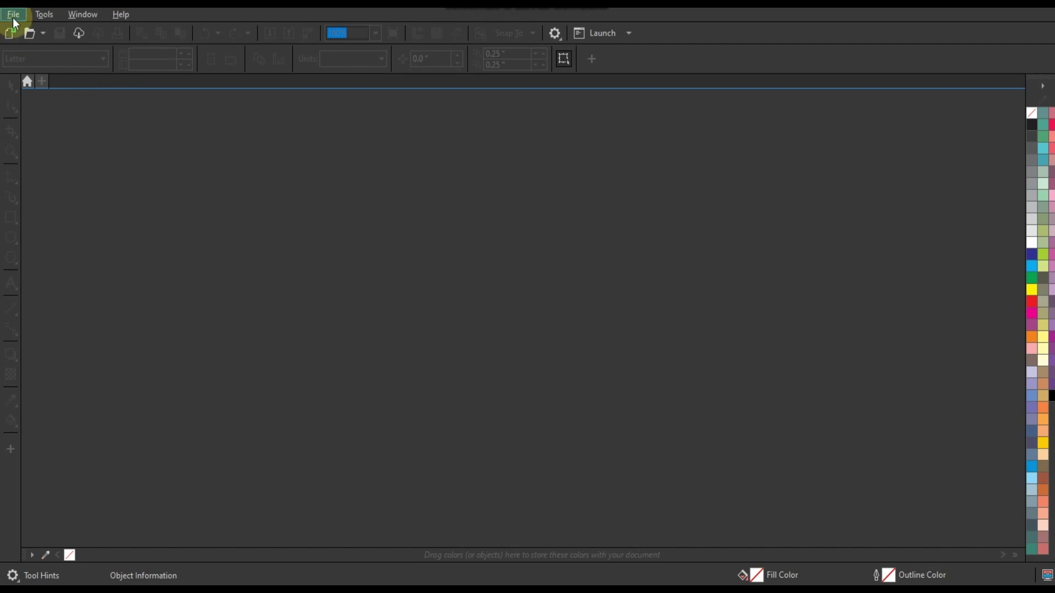
# Create a new one-page CMYK document measuring 3.75 by 3.75 inches at 300 dpi
pyautogui.click(14, 16)
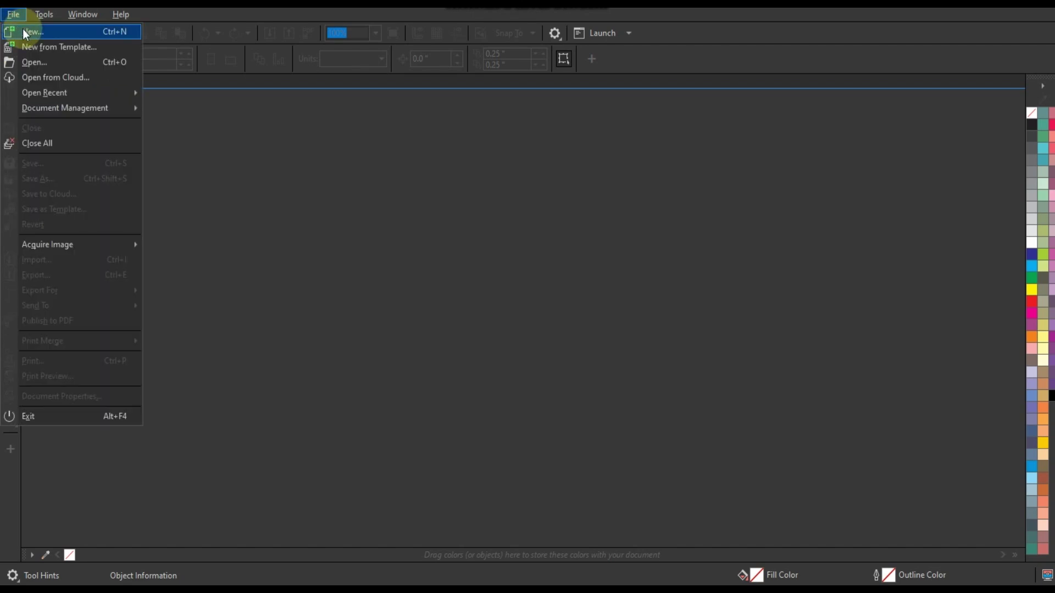
pyautogui.click(24, 32)
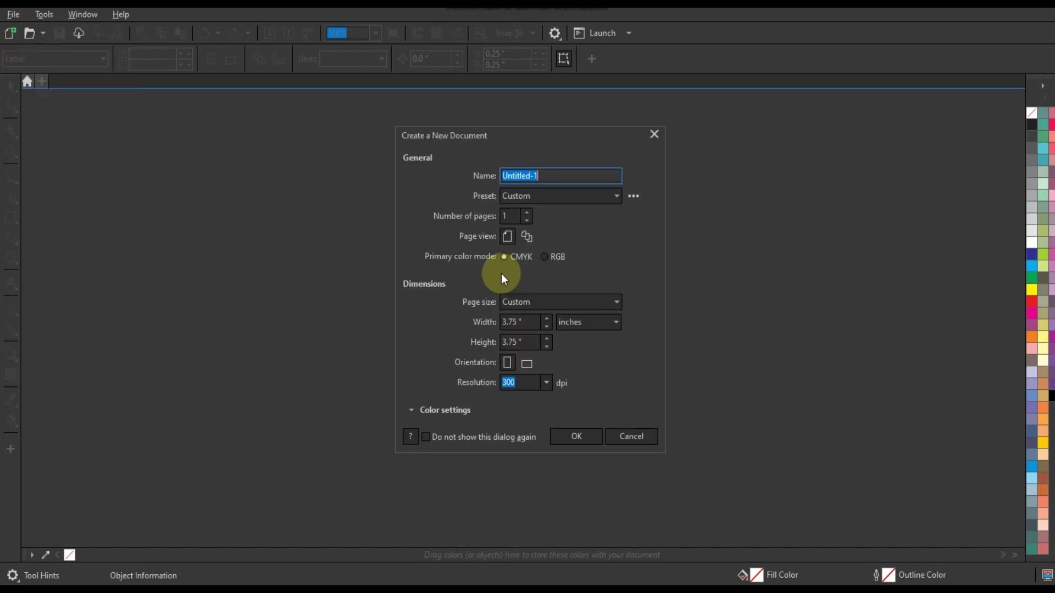
pyautogui.click(514, 322)
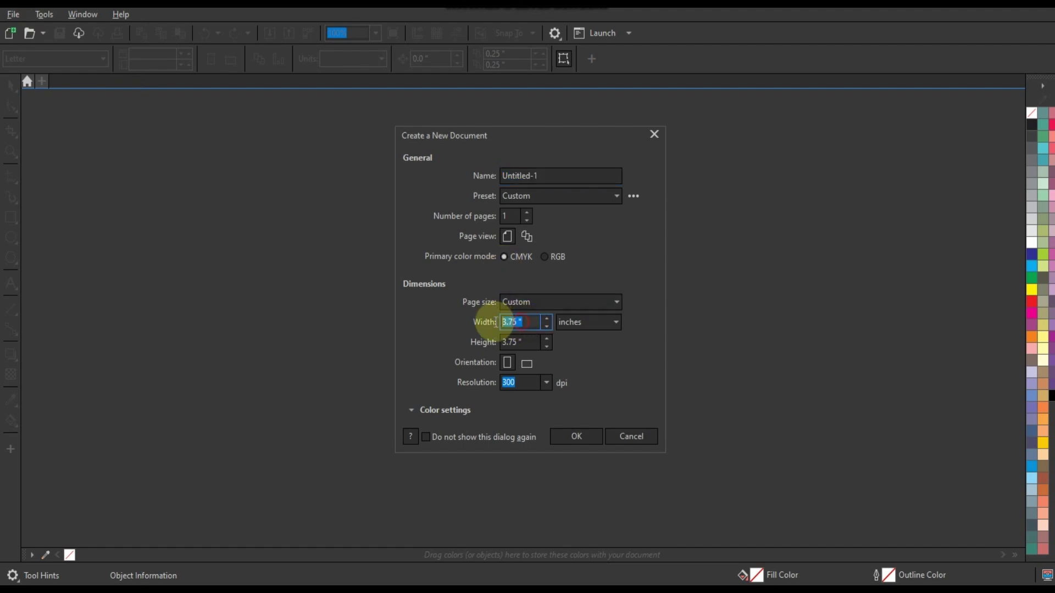
pyautogui.click(522, 344)
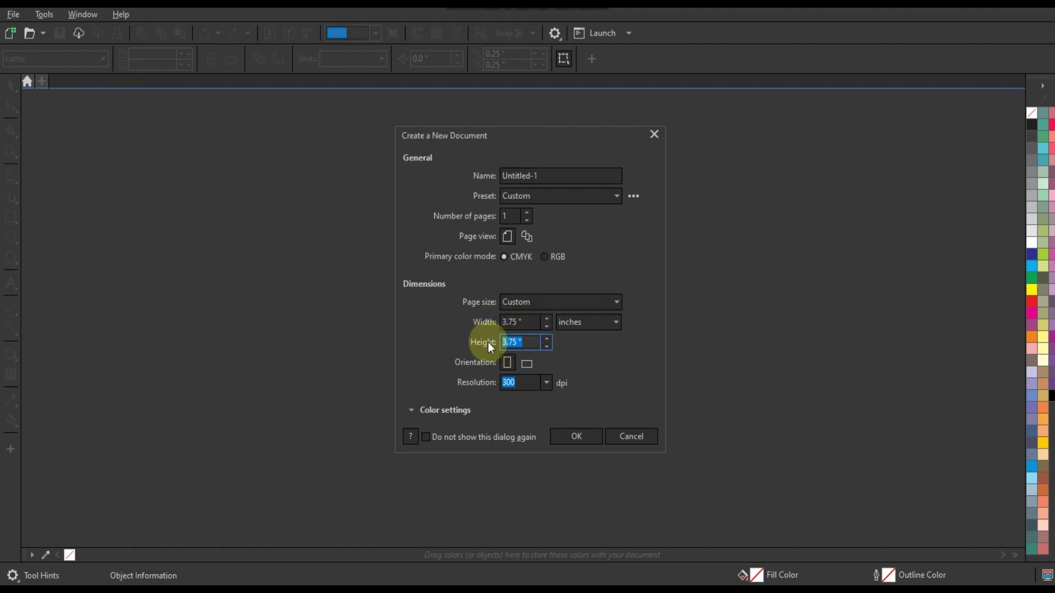
pyautogui.click(595, 325)
pyautogui.click(595, 324)
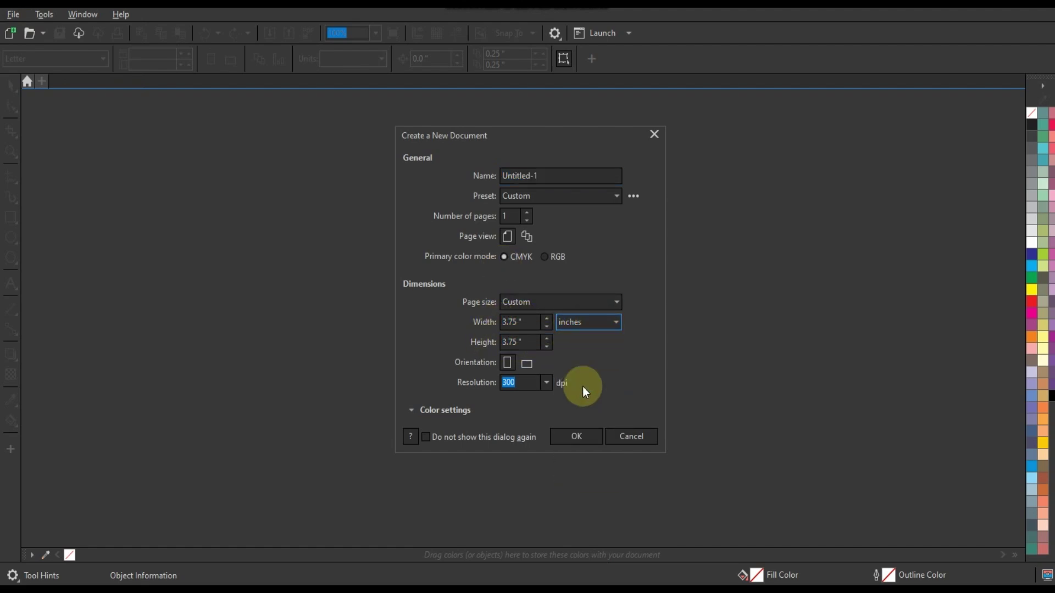
pyautogui.click(574, 437)
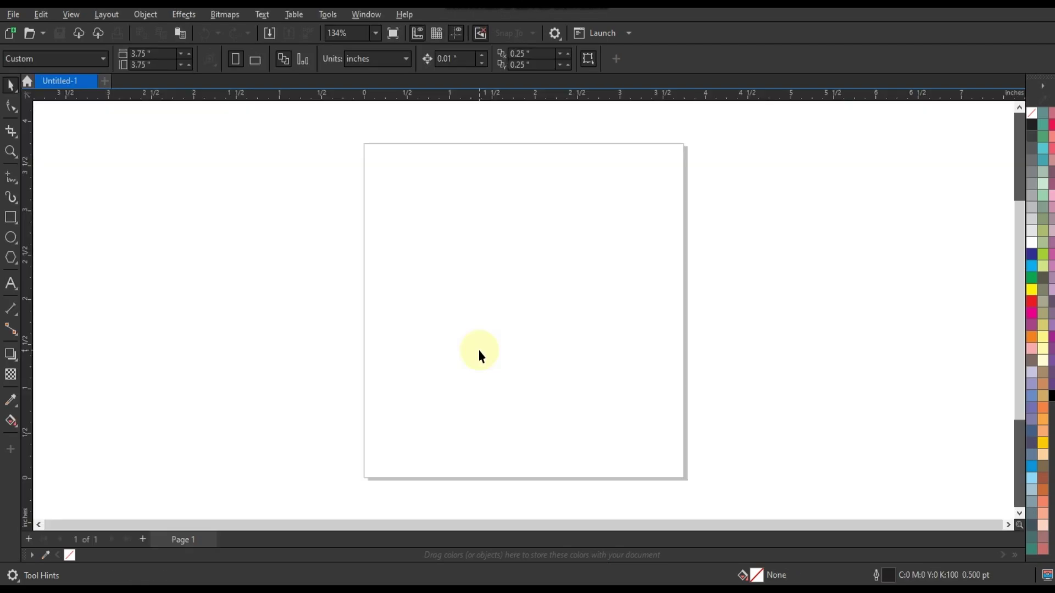
# Draw a rectangle of about 3.75 by 3.77 inches covering the page and fill it with black
pyautogui.click(11, 217)
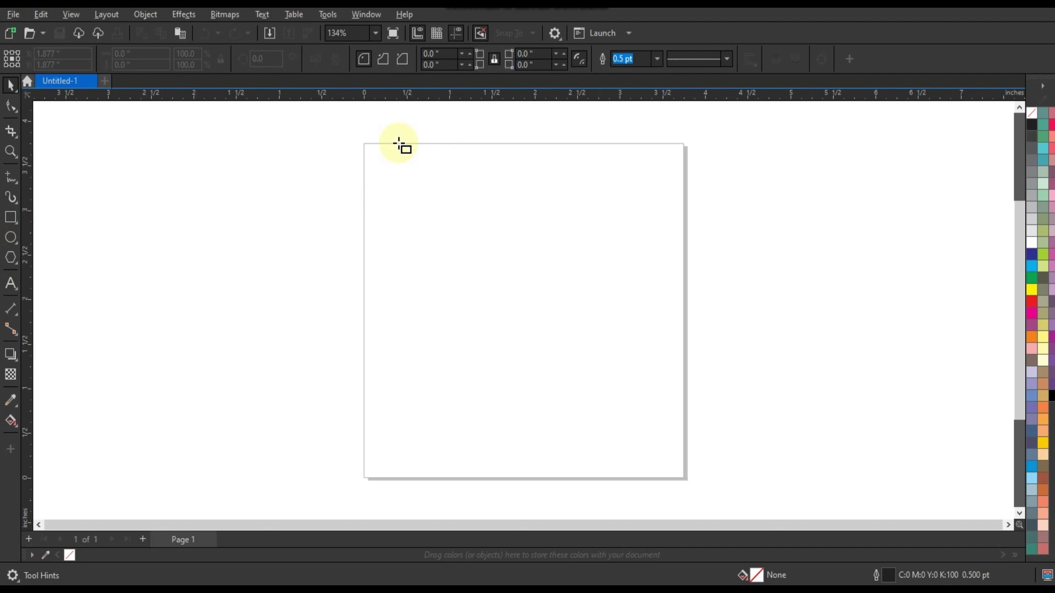
pyautogui.moveTo(364, 144); pyautogui.dragTo(685, 480)
pyautogui.click(10, 83)
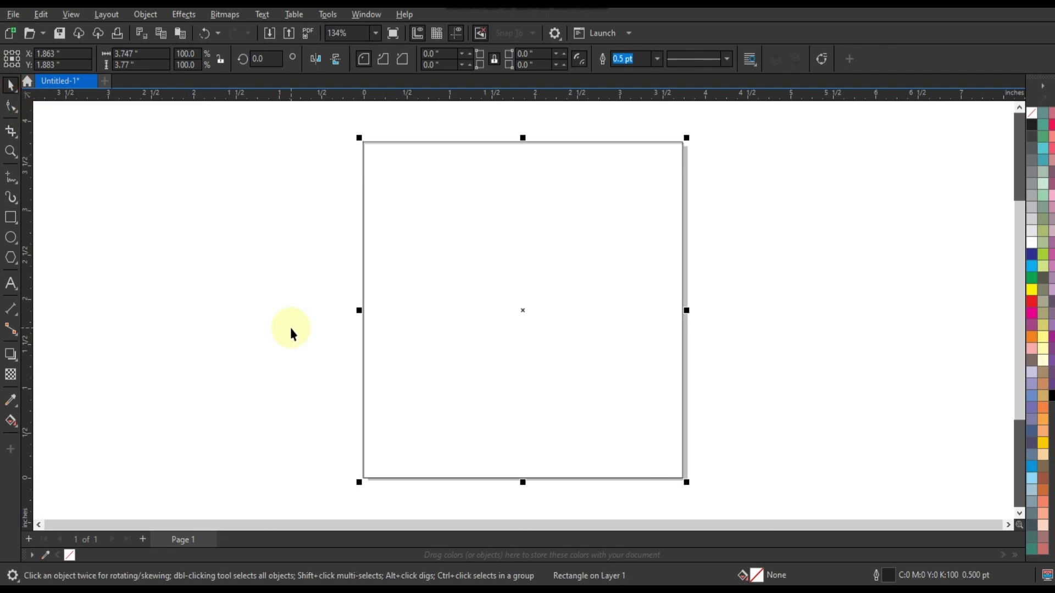
pyautogui.click(1041, 402)
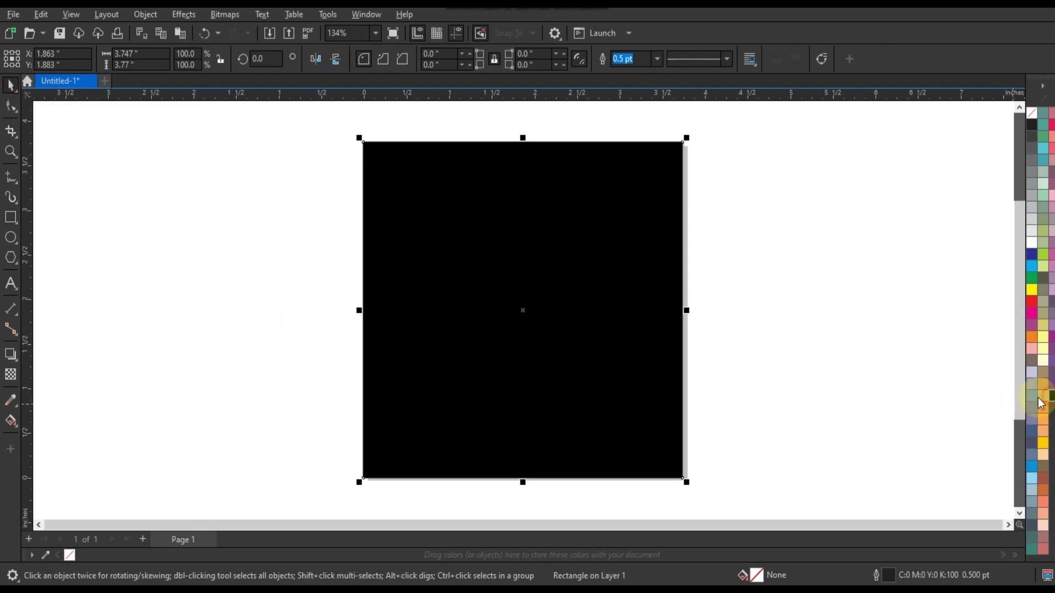
pyautogui.click(204, 346)
# Paste the copied brick wall and wood floor image and scale it to 5% in width and height
pyautogui.rightClick(220, 339)
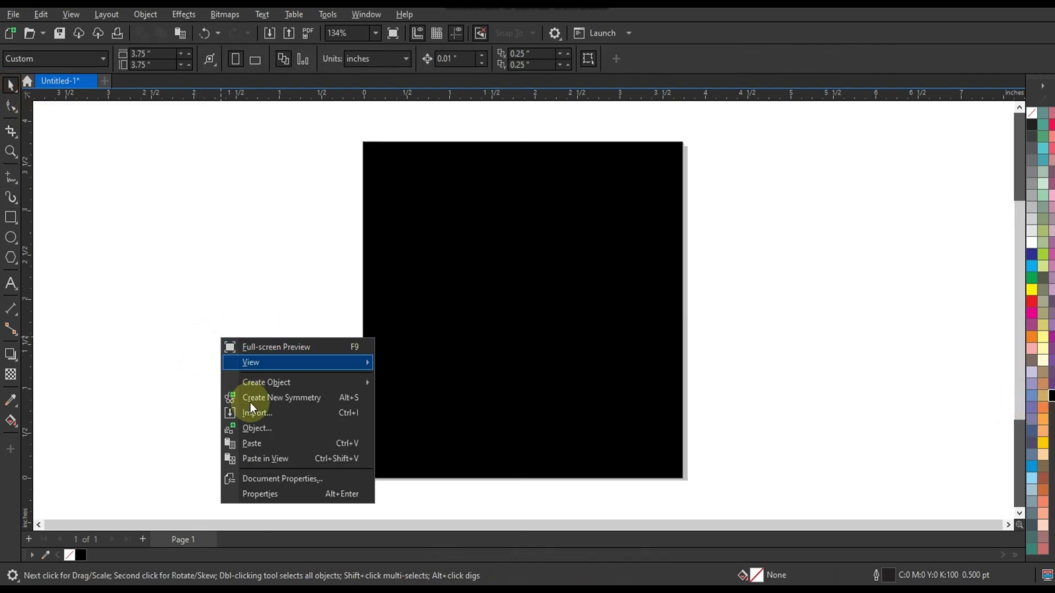
pyautogui.click(256, 444)
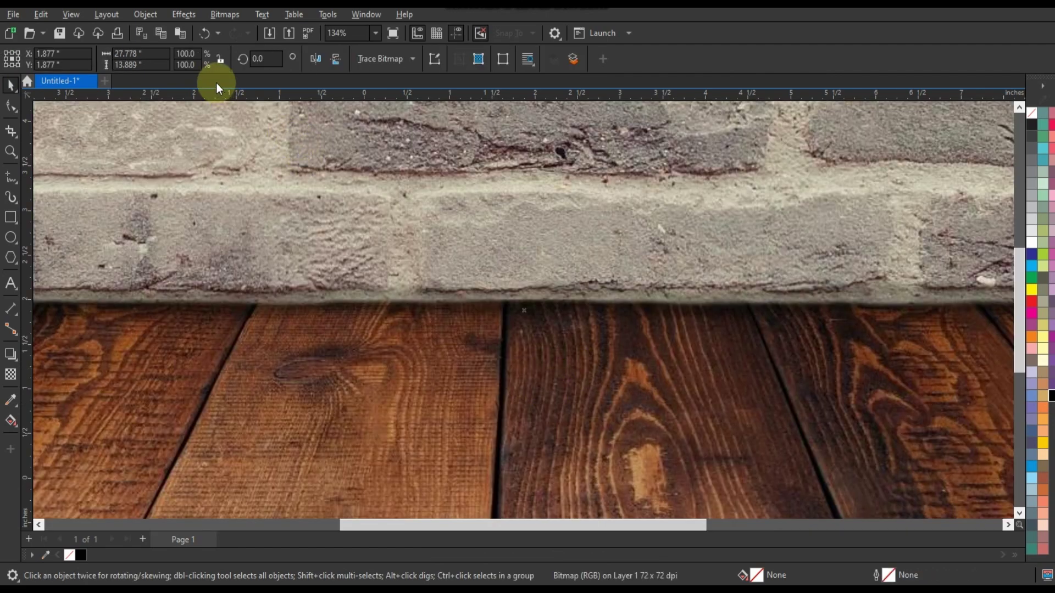
pyautogui.doubleClick(194, 53)
pyautogui.write('5')
pyautogui.doubleClick(197, 65)
pyautogui.write('5')
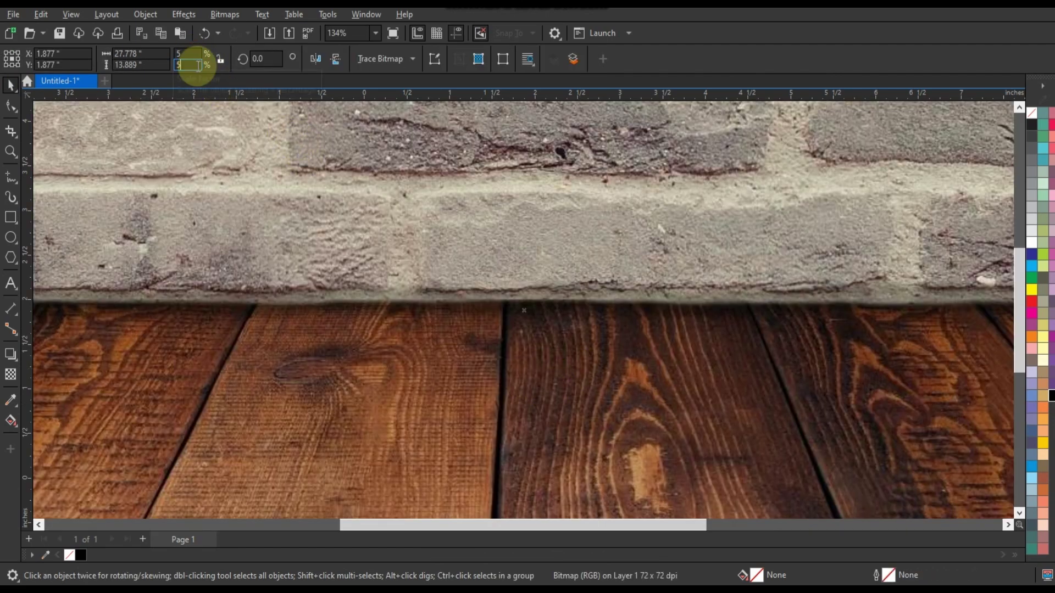
pyautogui.press('Return')
# Enlarge the wall and floor image to about 3.86 inches wide, align it with the page's lower edge, and stretch it to about 2.4 inches high
pyautogui.moveTo(588, 345); pyautogui.dragTo(700, 424)
pyautogui.moveTo(559, 292); pyautogui.dragTo(565, 376)
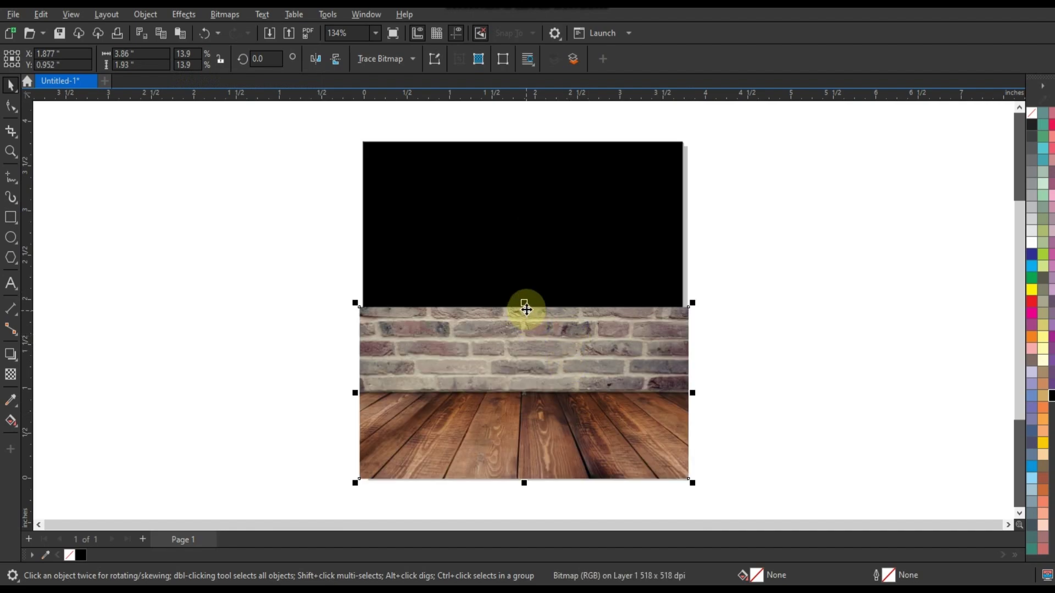
pyautogui.moveTo(524, 302); pyautogui.dragTo(526, 259)
# Adjust the wall and floor image with Brightness/Contrast/Intensity at brightness -3, contrast 49 and intensity -3
pyautogui.click(185, 15)
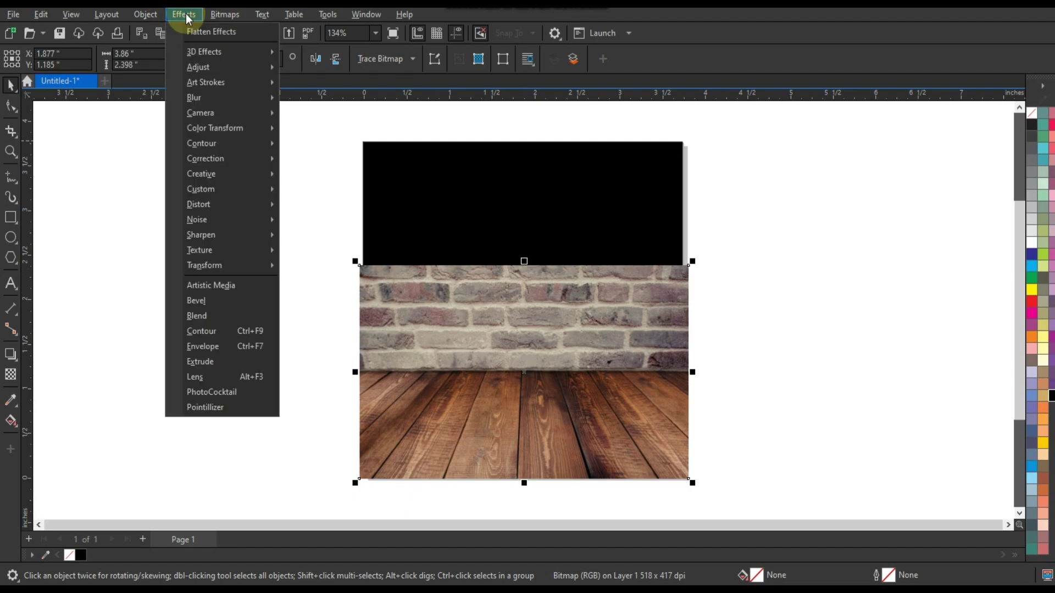
pyautogui.moveTo(199, 67)
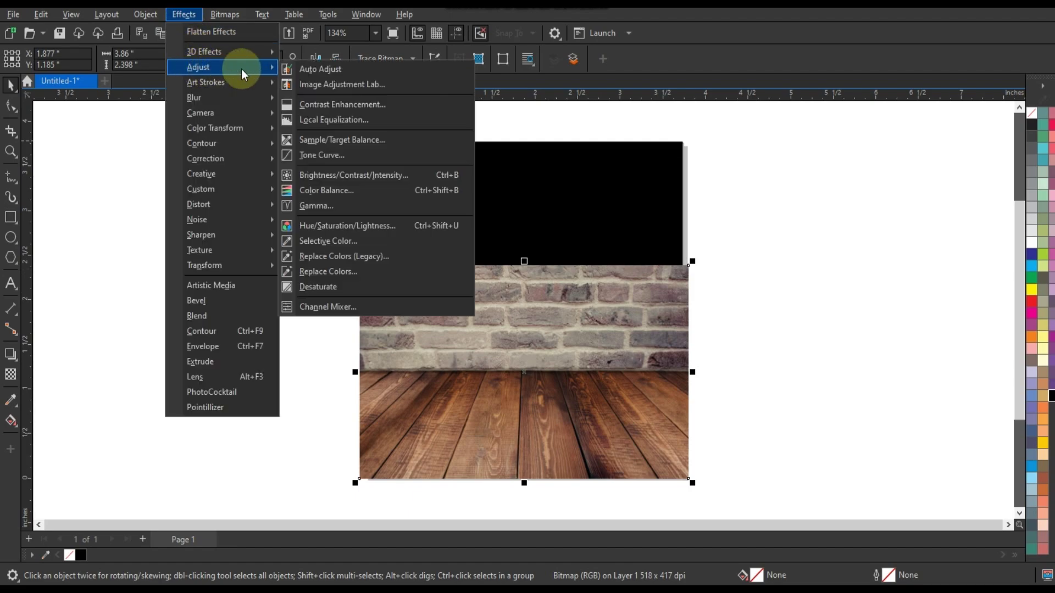
pyautogui.click(342, 173)
pyautogui.moveTo(546, 224); pyautogui.dragTo(741, 224)
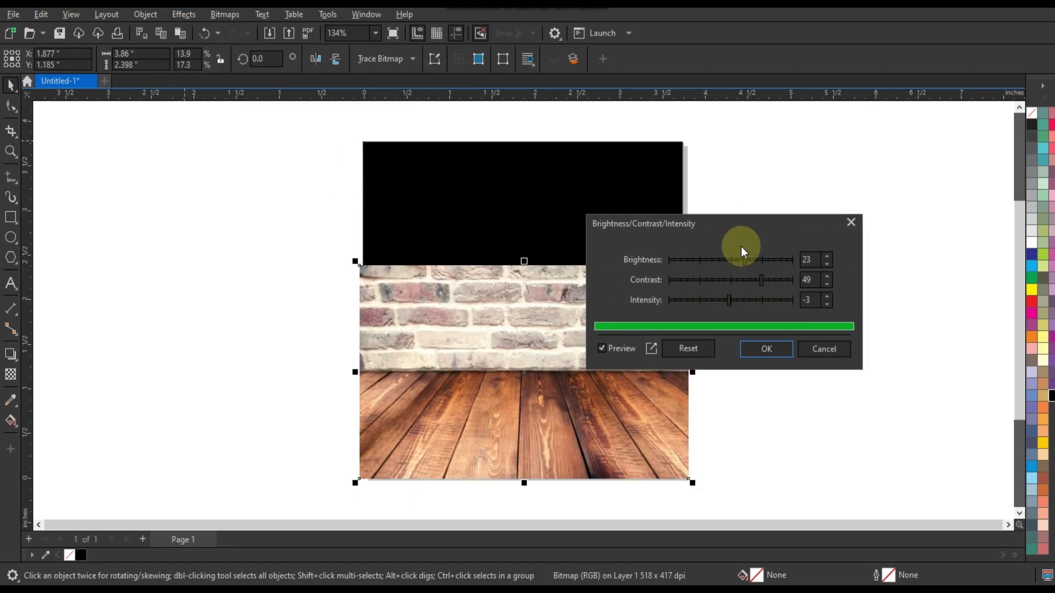
pyautogui.click(733, 264)
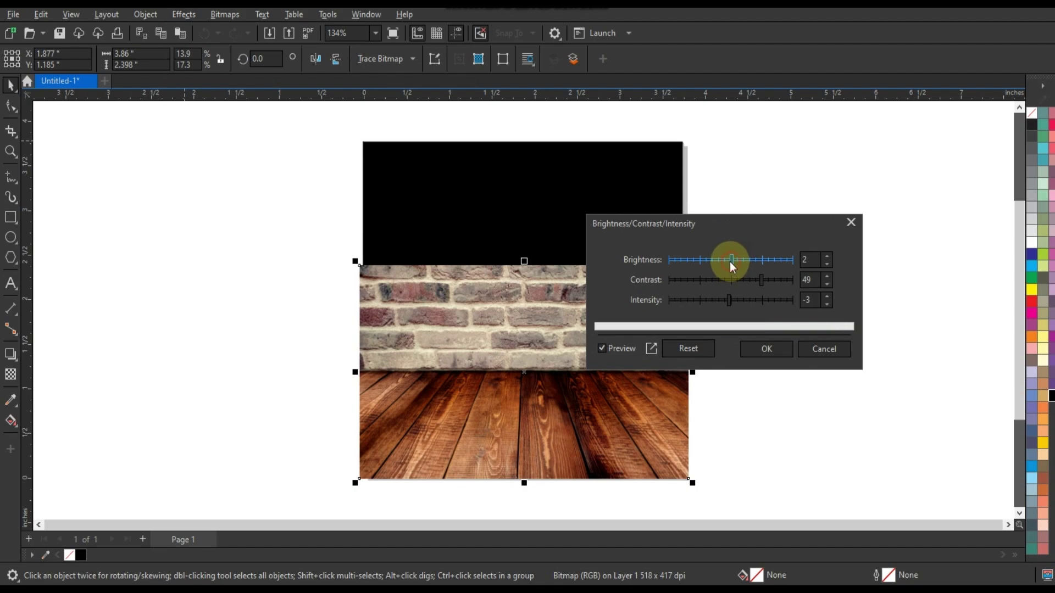
pyautogui.click(730, 260)
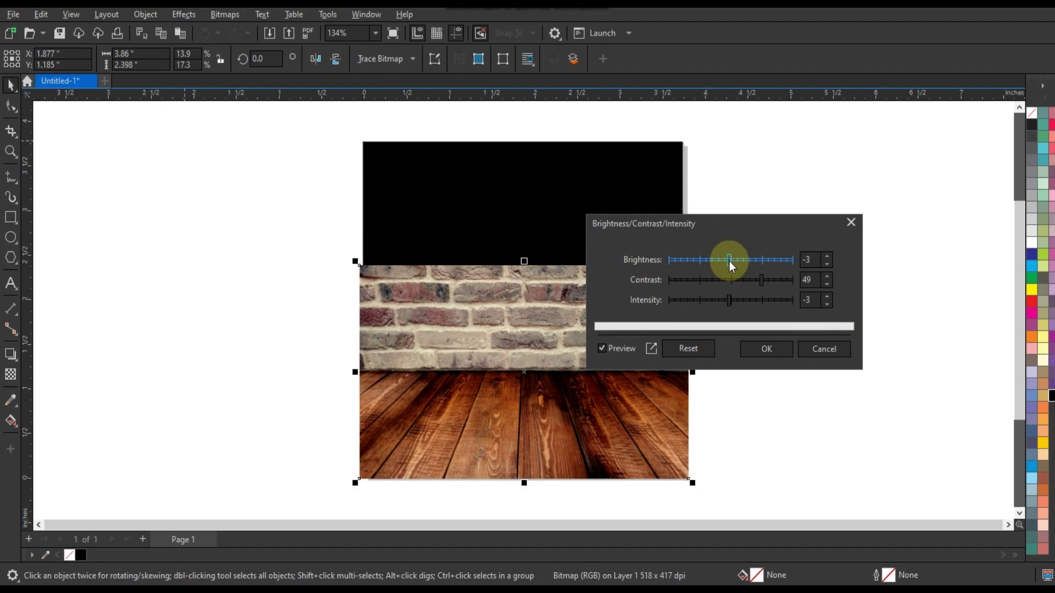
pyautogui.click(769, 349)
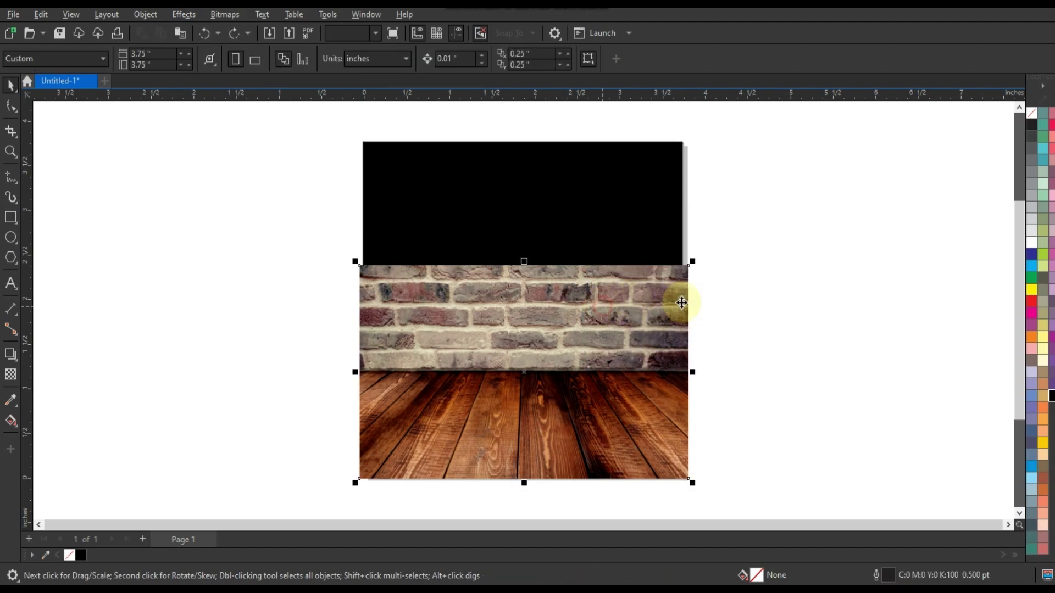
# Crop the brick wall off the image by lowering its upper nodes to the edge of the wood floor
pyautogui.click(10, 104)
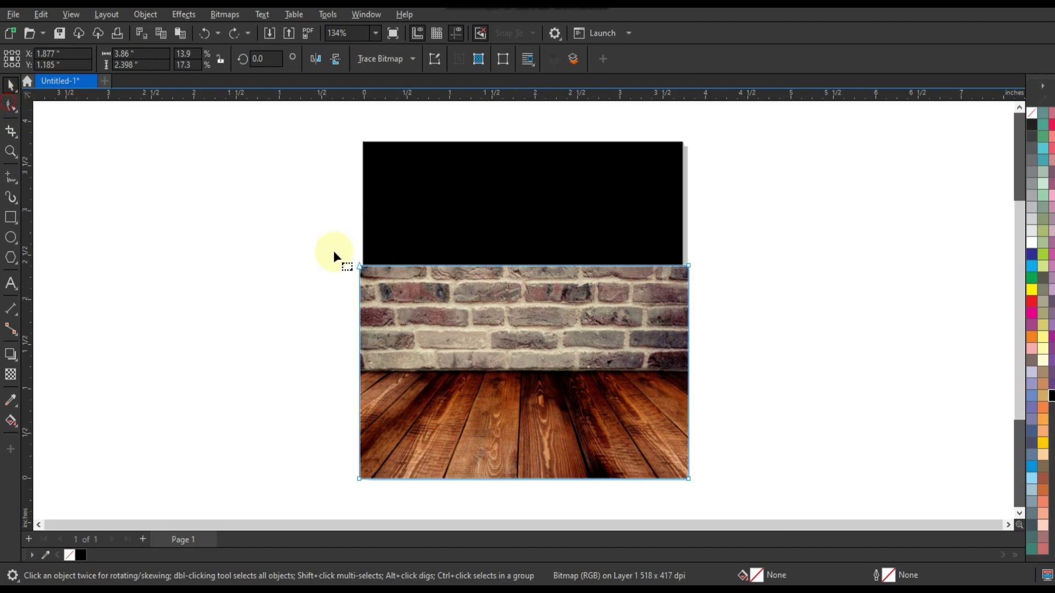
pyautogui.click(690, 266)
pyautogui.moveTo(690, 277); pyautogui.dragTo(685, 375)
# Stretch the wood floor upward and enlarge it from its centre to about 4.2 by 1.6 inches
pyautogui.click(11, 85)
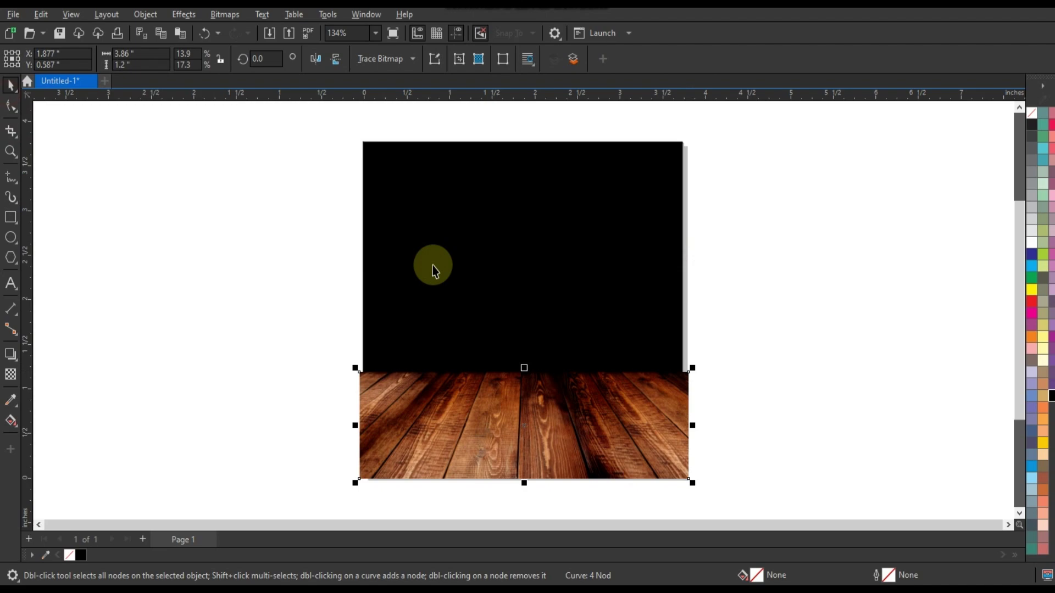
pyautogui.moveTo(527, 369); pyautogui.dragTo(526, 345)
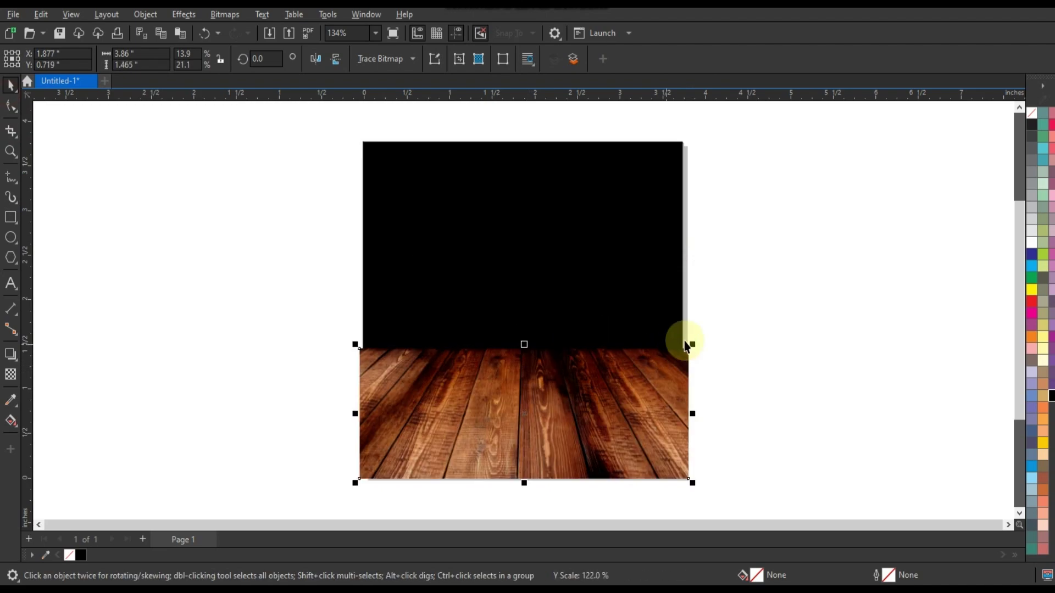
pyautogui.moveTo(694, 345); pyautogui.dragTo(708, 340)
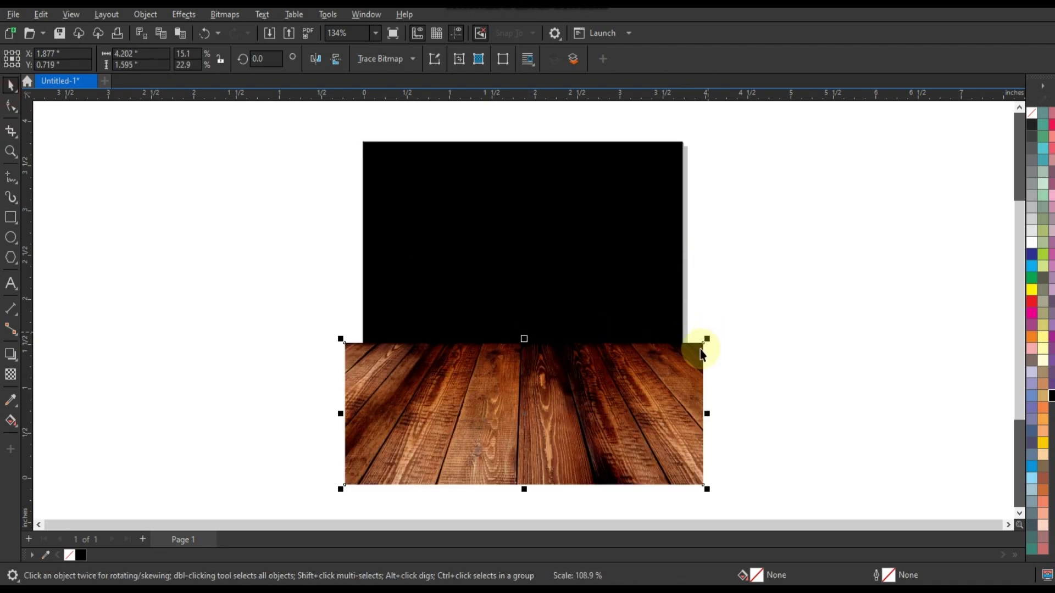
# PowerClip the wood floor image inside the black square
pyautogui.rightClick(690, 363)
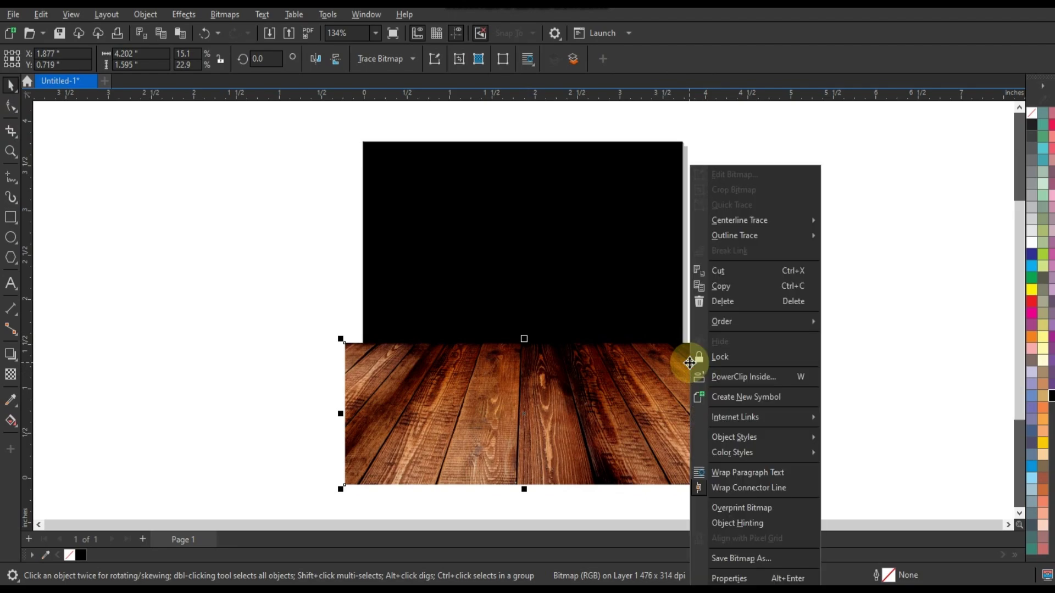
pyautogui.click(730, 381)
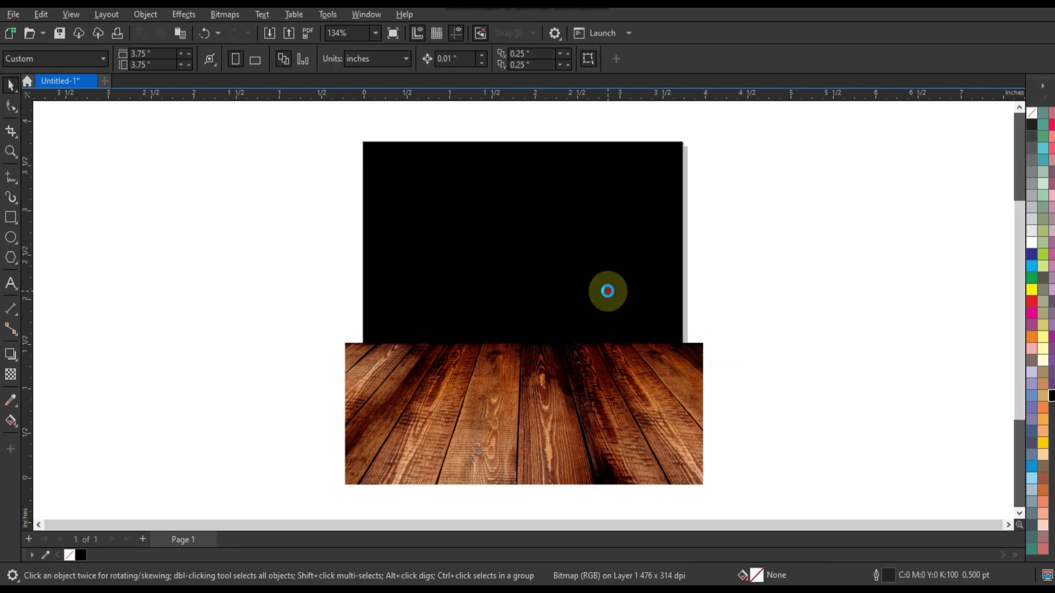
pyautogui.click(608, 291)
pyautogui.click(772, 328)
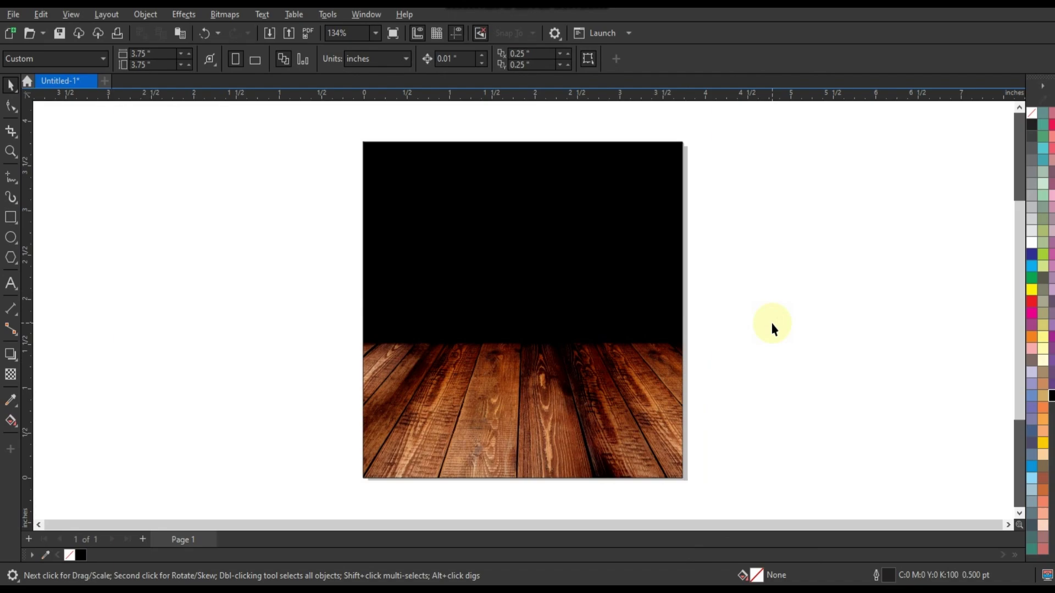
# Paste the burger image, scale it down to about 2.93 inches square, and place it centred on the wood floor
pyautogui.hotkey('ctrl', 'v')
pyautogui.scroll(-1, 527, 308)
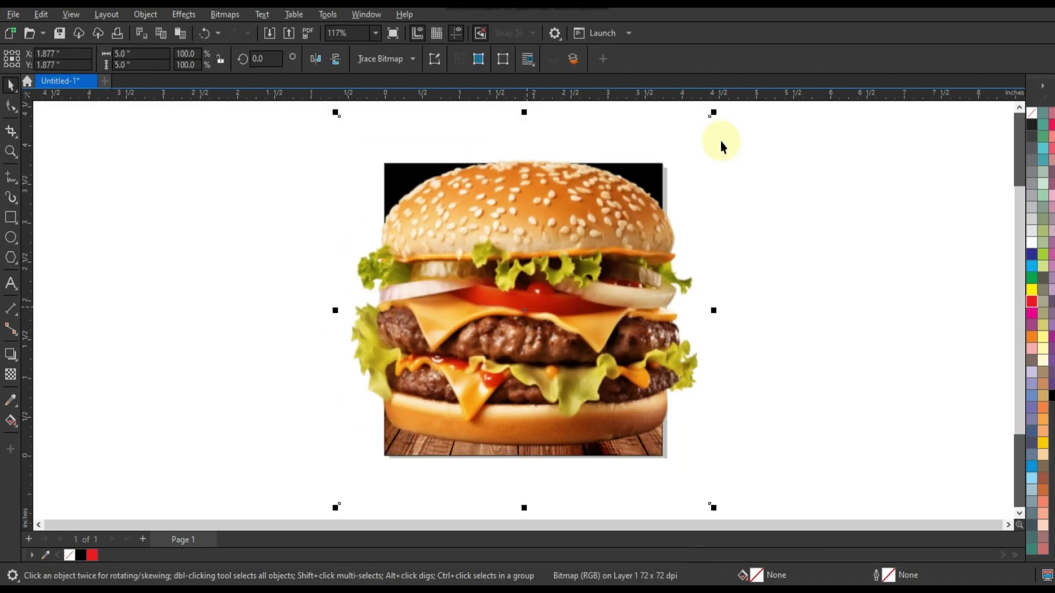
pyautogui.moveTo(714, 113); pyautogui.dragTo(646, 184)
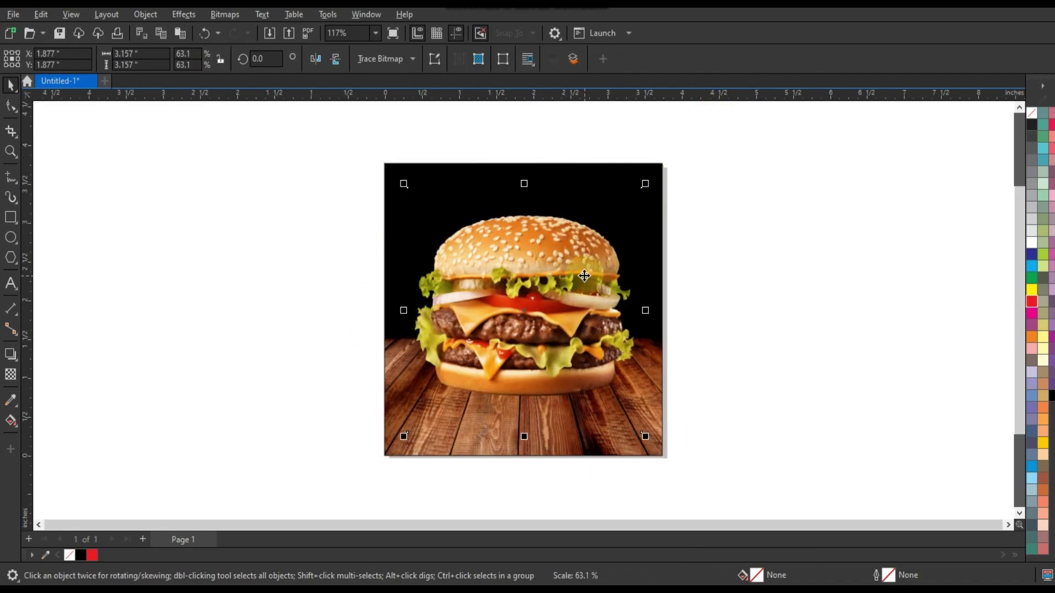
pyautogui.moveTo(584, 276); pyautogui.dragTo(582, 282)
pyautogui.moveTo(645, 185); pyautogui.dragTo(638, 206)
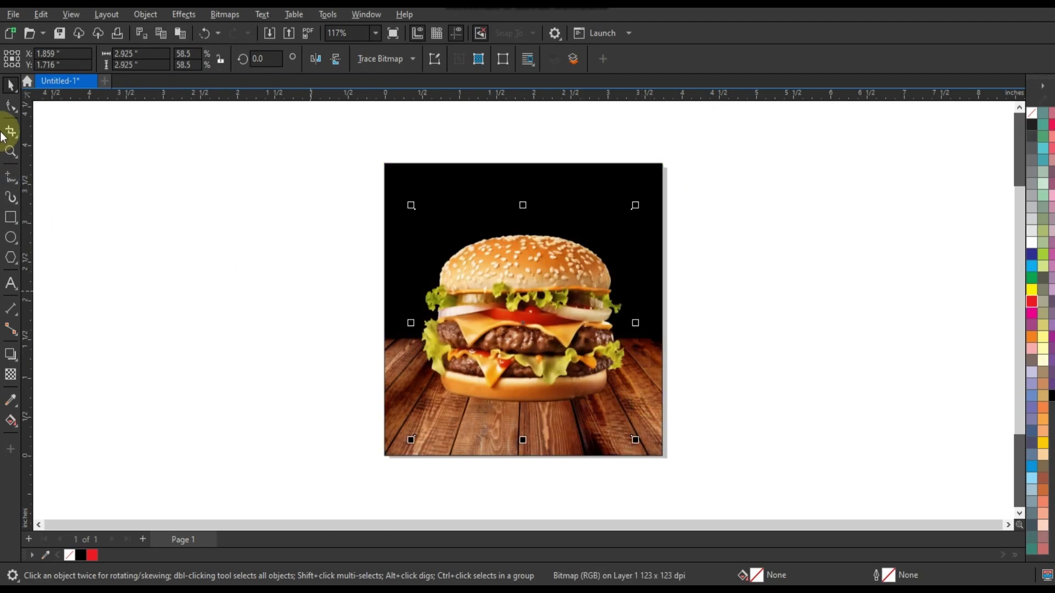
# Trim the empty lower area of the burger bitmap by raising its bottom nodes to just below the bun
pyautogui.click(11, 106)
pyautogui.moveTo(321, 413); pyautogui.dragTo(632, 414)
pyautogui.click(12, 85)
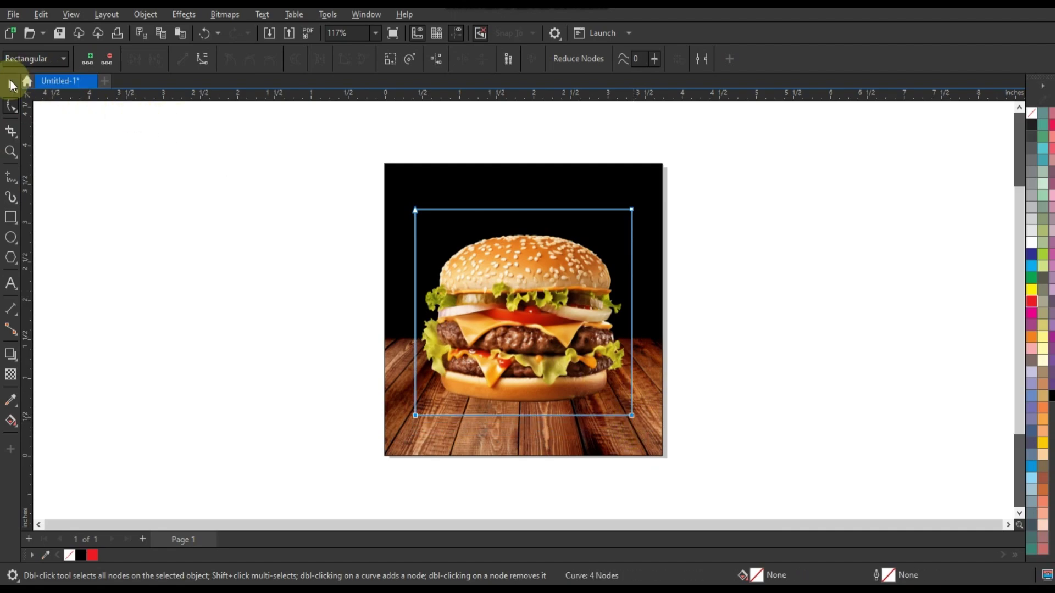
# Adjust the burger with Brightness/Contrast/Intensity at brightness -7, contrast 31 and intensity -3
pyautogui.click(178, 17)
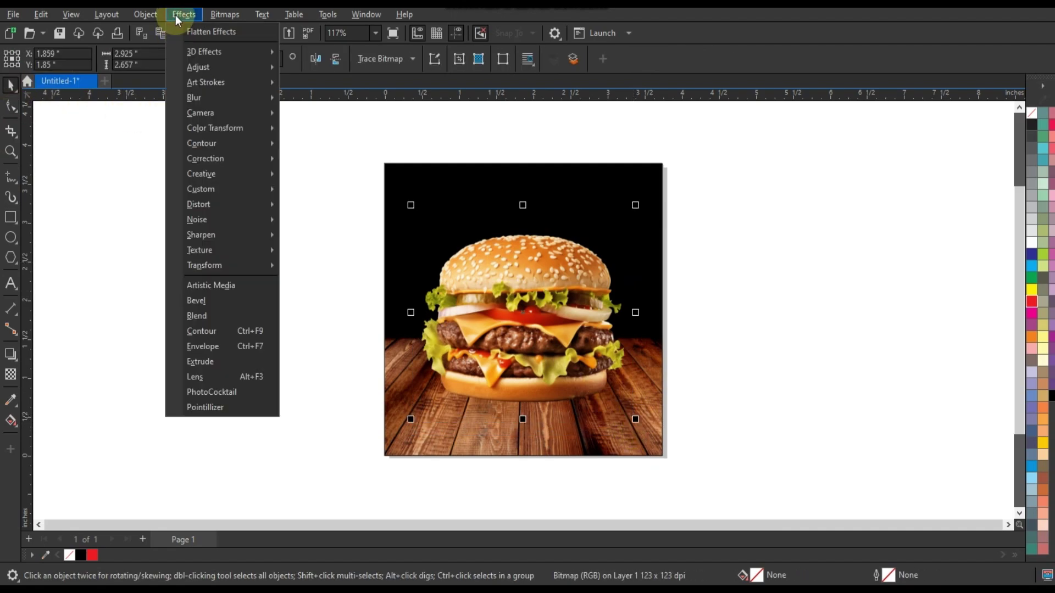
pyautogui.moveTo(198, 67)
pyautogui.click(328, 172)
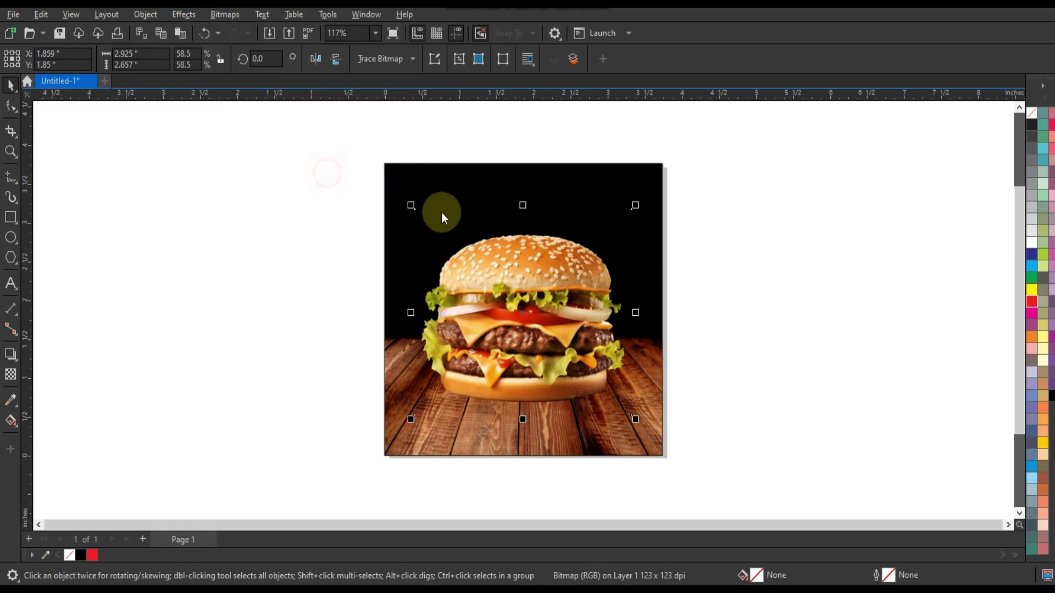
pyautogui.moveTo(488, 231); pyautogui.dragTo(761, 235)
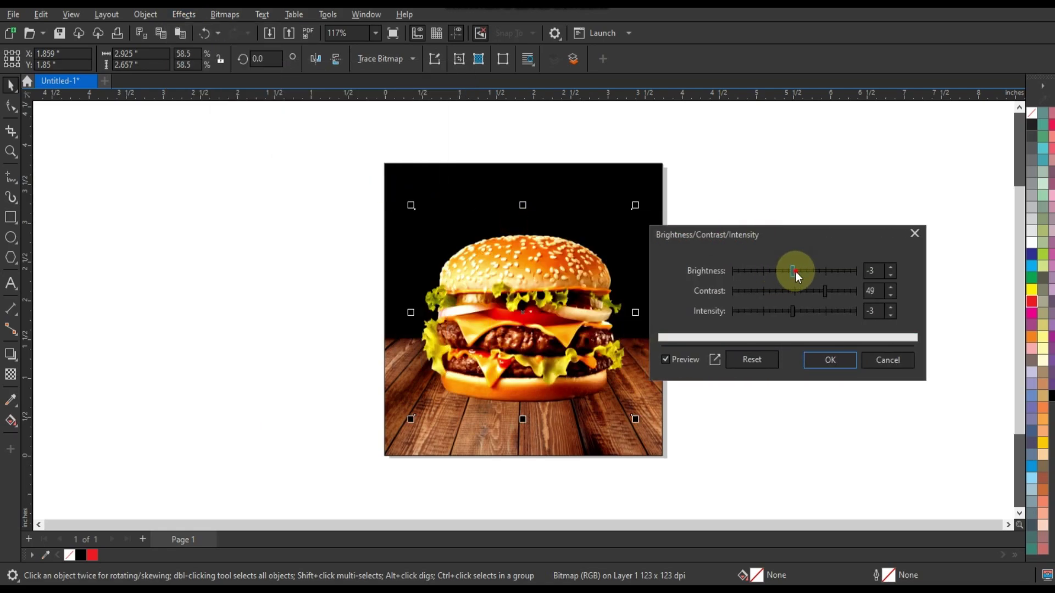
pyautogui.moveTo(796, 272); pyautogui.dragTo(813, 289)
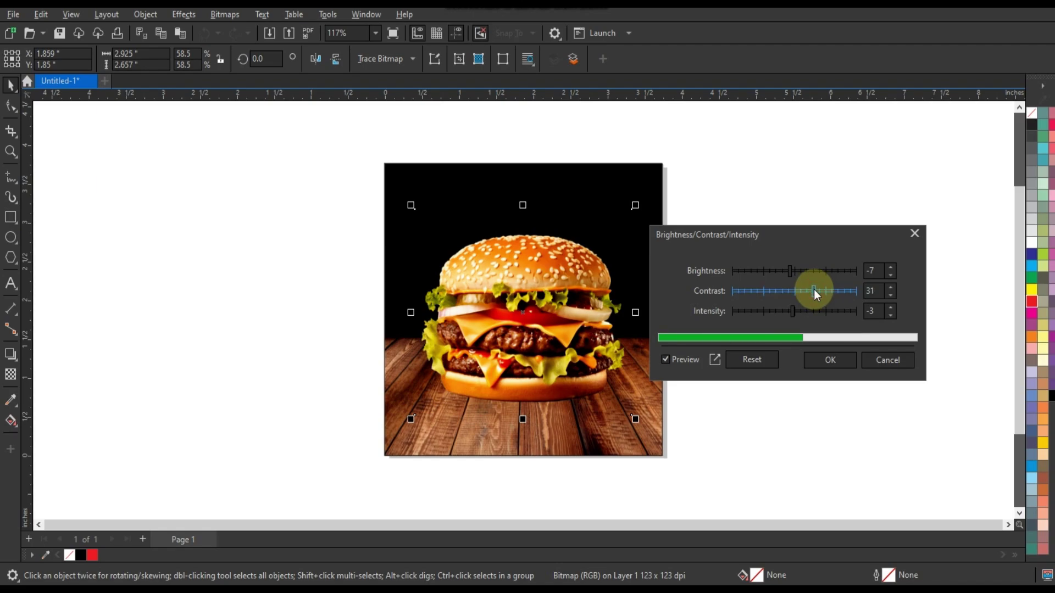
pyautogui.click(813, 358)
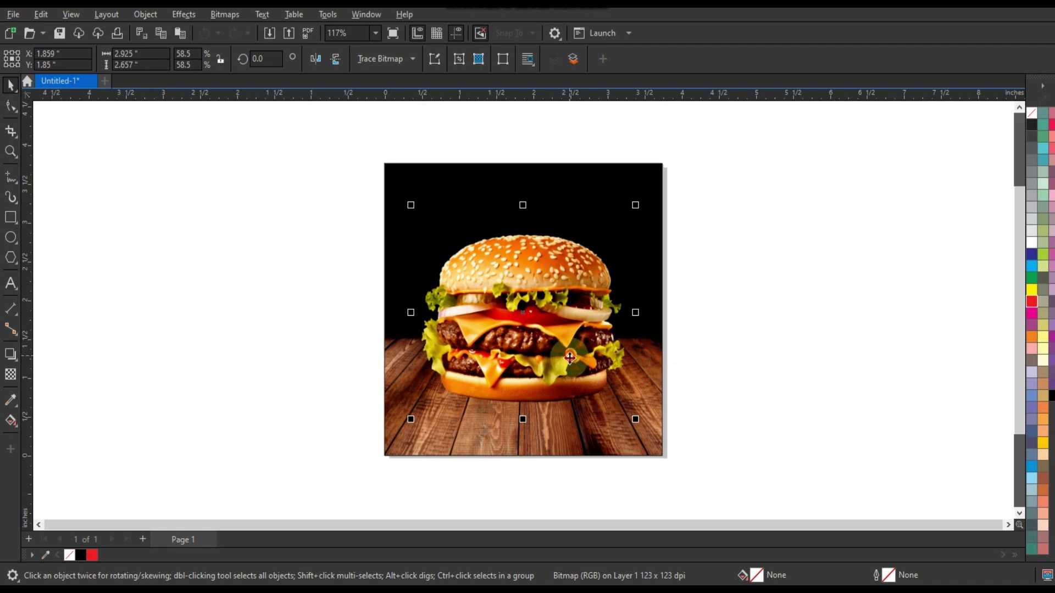
# Move the burger slightly lower on the wood floor and scale it down to about 2.85 inches wide
pyautogui.moveTo(570, 357); pyautogui.dragTo(595, 401)
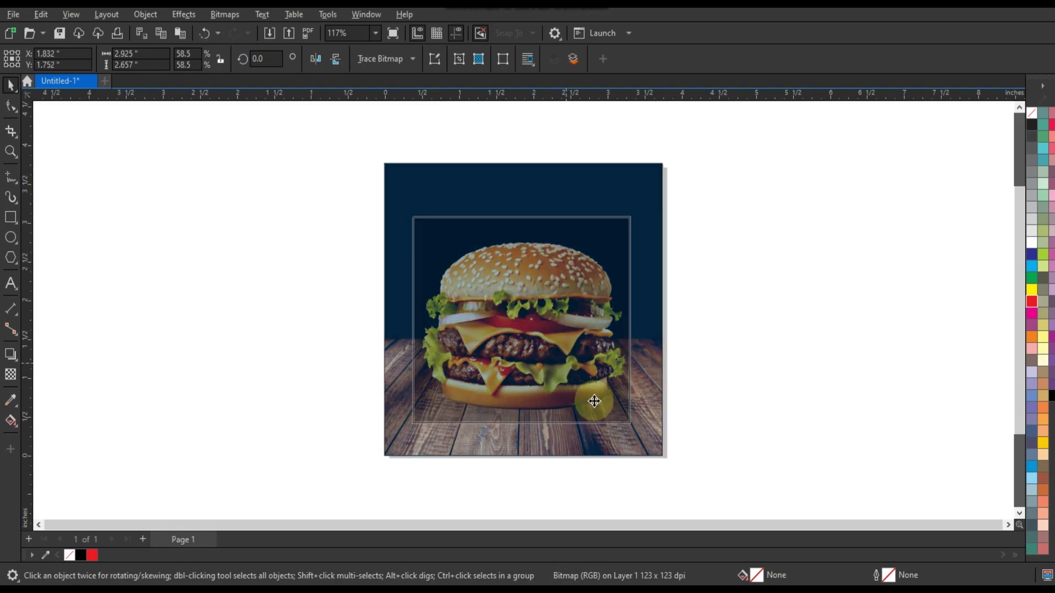
pyautogui.keyDown('shift'); pyautogui.click(630, 440); pyautogui.keyUp('shift')
pyautogui.click(725, 419)
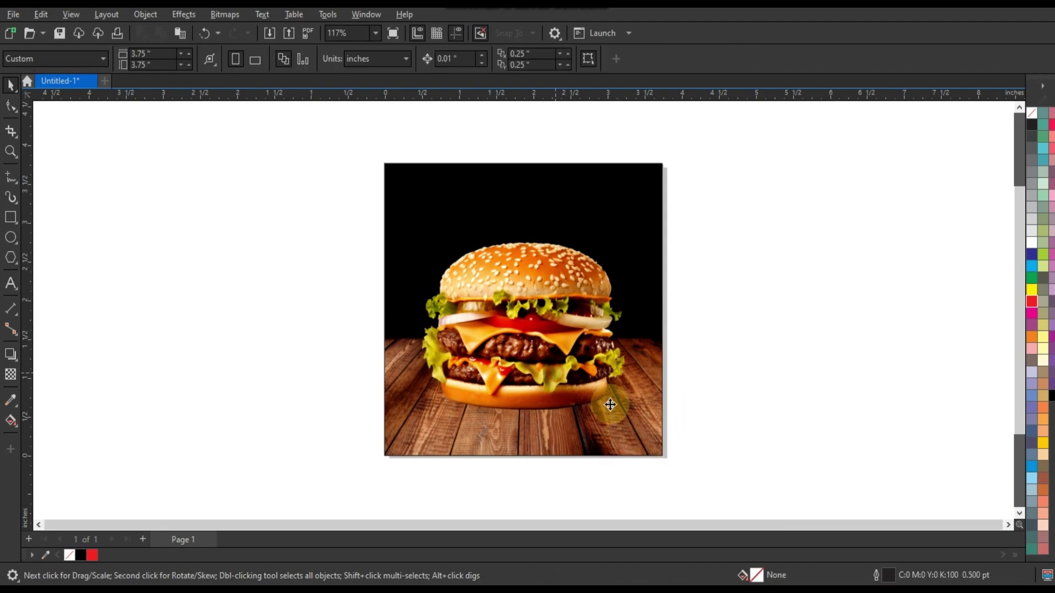
pyautogui.click(633, 429)
pyautogui.moveTo(634, 427); pyautogui.dragTo(632, 424)
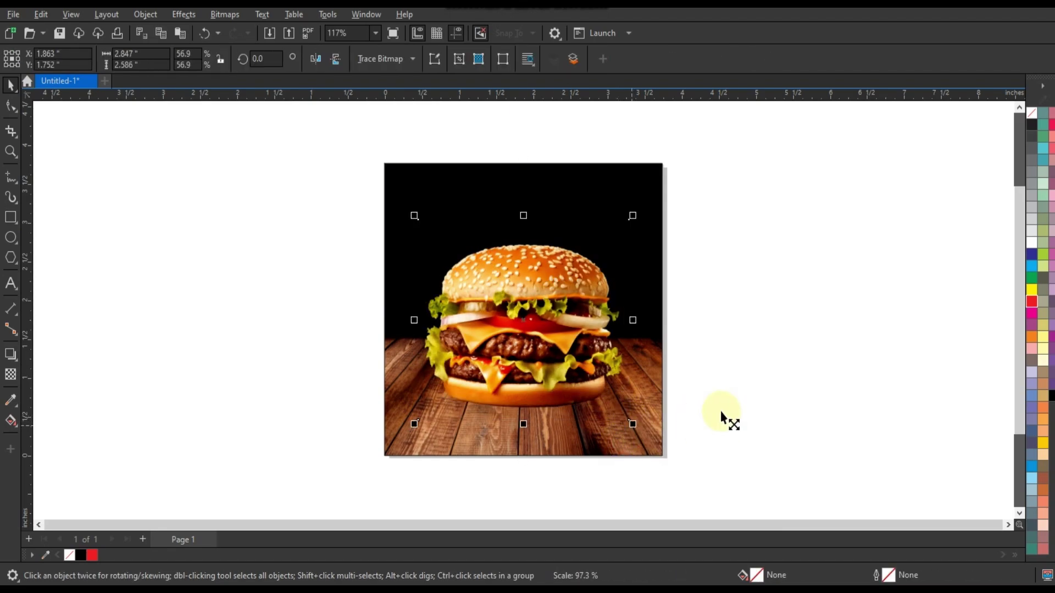
pyautogui.click(721, 412)
# Paste the fire image, scale it to 5 percent, and enlarge it to about 3.75 inches wide across the square
pyautogui.click(189, 65)
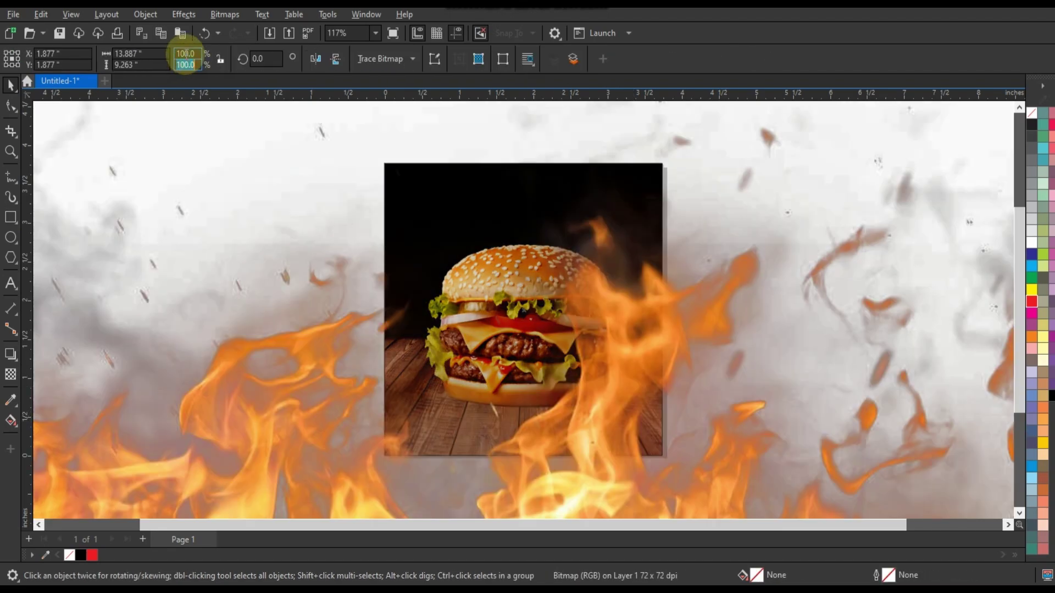
pyautogui.write('5')
pyautogui.press('Return')
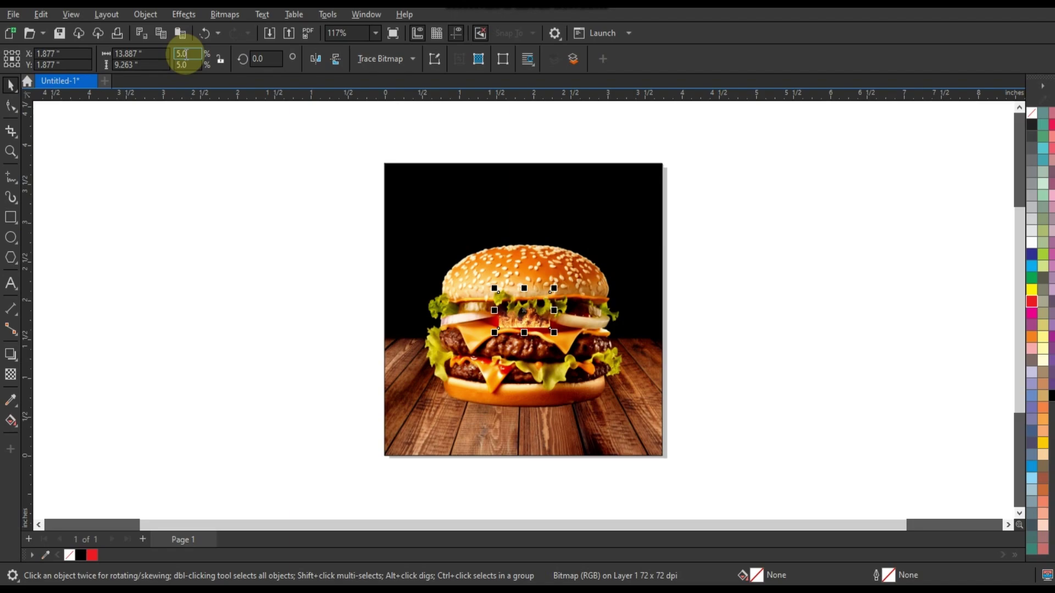
pyautogui.moveTo(554, 337); pyautogui.dragTo(666, 407)
pyautogui.moveTo(625, 365); pyautogui.dragTo(613, 319)
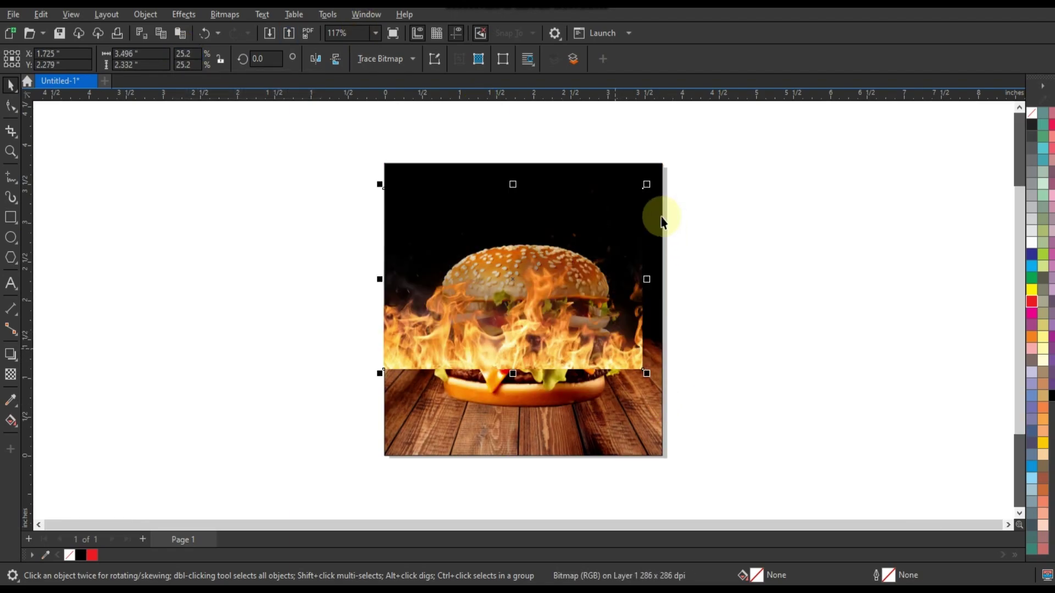
pyautogui.moveTo(648, 181); pyautogui.dragTo(665, 169)
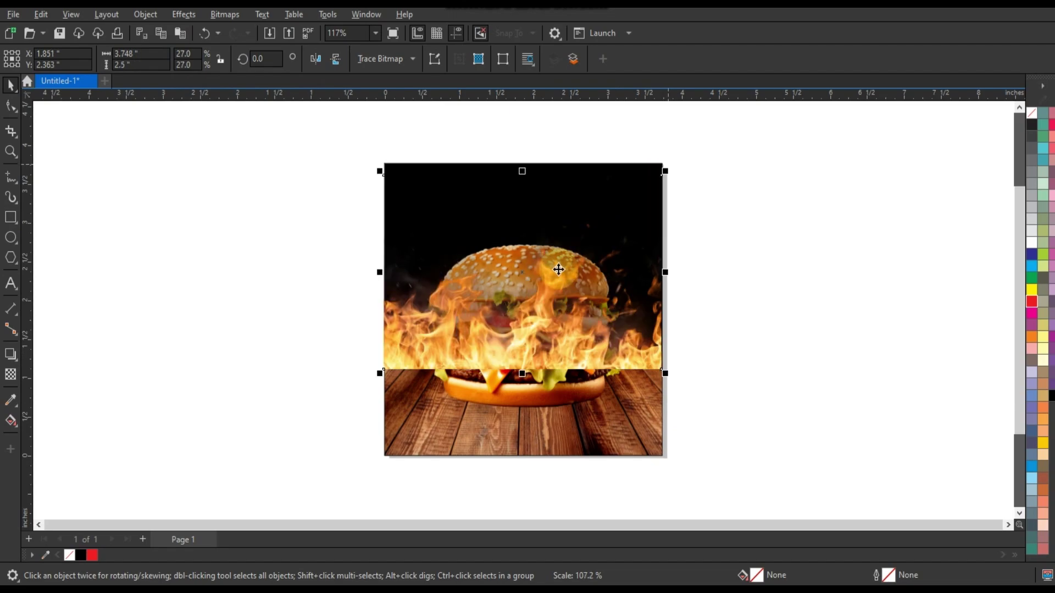
# Raise the fire image and enlarge it to about 4.82 inches wide, and move the burger slightly lower on the floor
pyautogui.moveTo(552, 288); pyautogui.dragTo(548, 232)
pyautogui.moveTo(660, 319)
pyautogui.mouseDown()
pyautogui.moveTo(686, 346)
pyautogui.moveTo(666, 337)
pyautogui.mouseUp()
pyautogui.keyDown('shift'); pyautogui.click(560, 392); pyautogui.keyUp('shift')
pyautogui.moveTo(560, 388); pyautogui.dragTo(560, 397)
pyautogui.click(743, 400)
# Darken the fire with Brightness/Contrast/Intensity using lower brightness, contrast 31 and intensity -3, and place it behind the burger
pyautogui.click(689, 354)
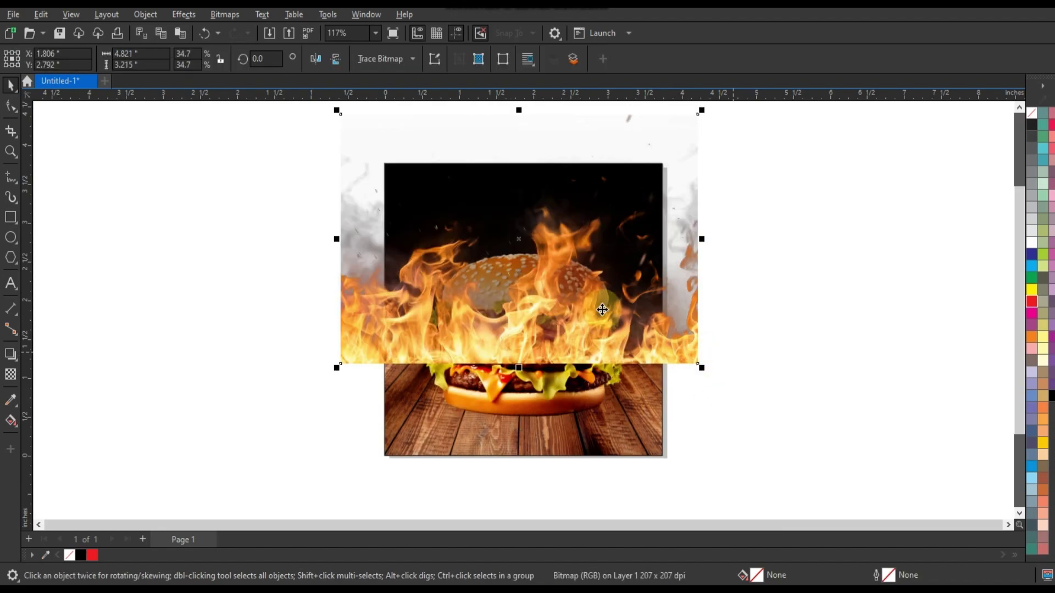
pyautogui.click(184, 14)
pyautogui.moveTo(200, 67)
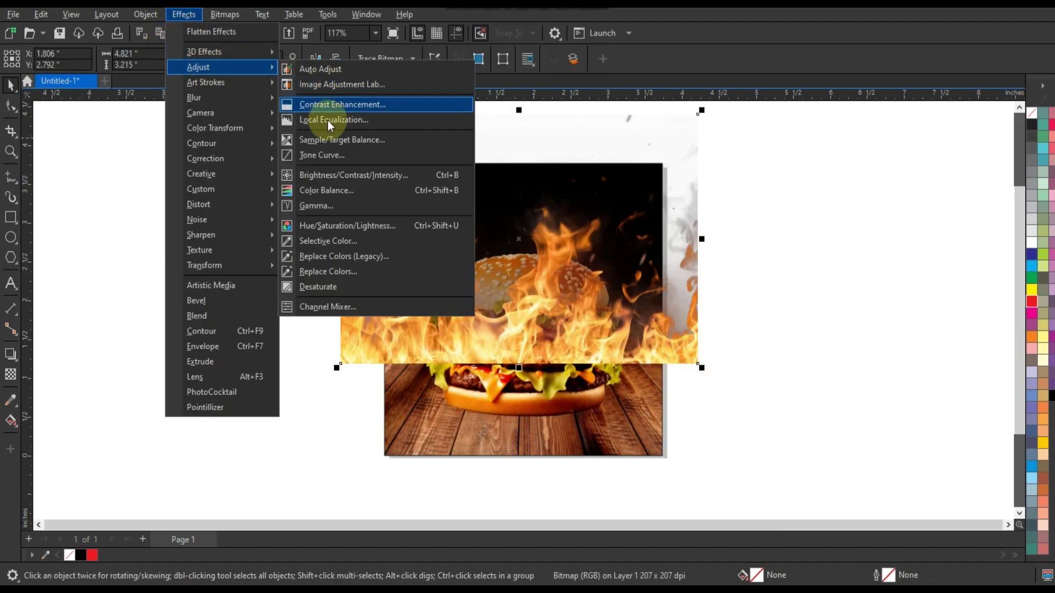
pyautogui.click(337, 177)
pyautogui.moveTo(516, 219); pyautogui.dragTo(714, 233)
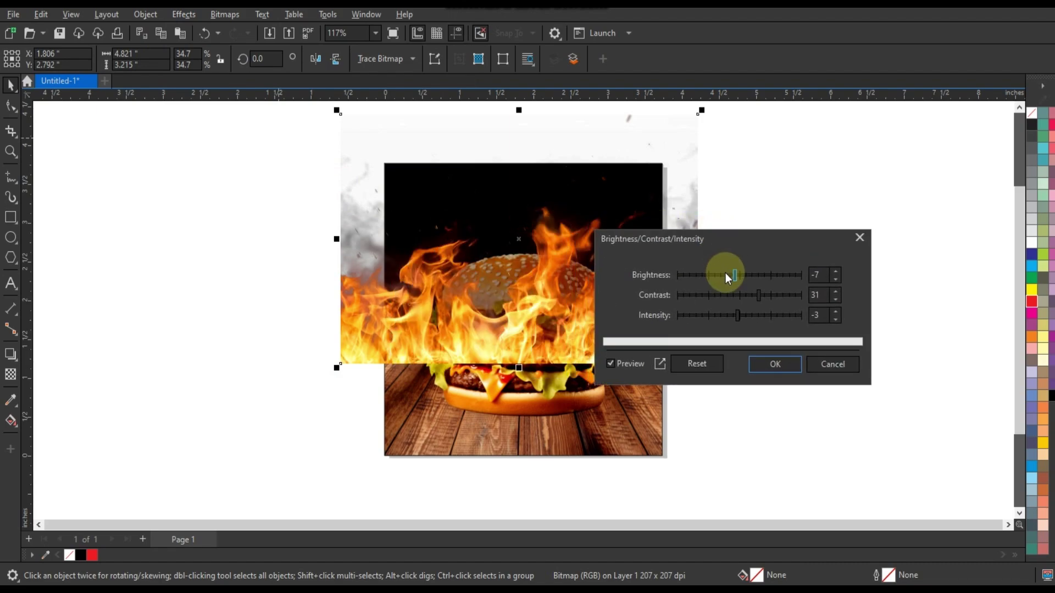
pyautogui.moveTo(725, 272); pyautogui.dragTo(730, 273)
pyautogui.click(772, 364)
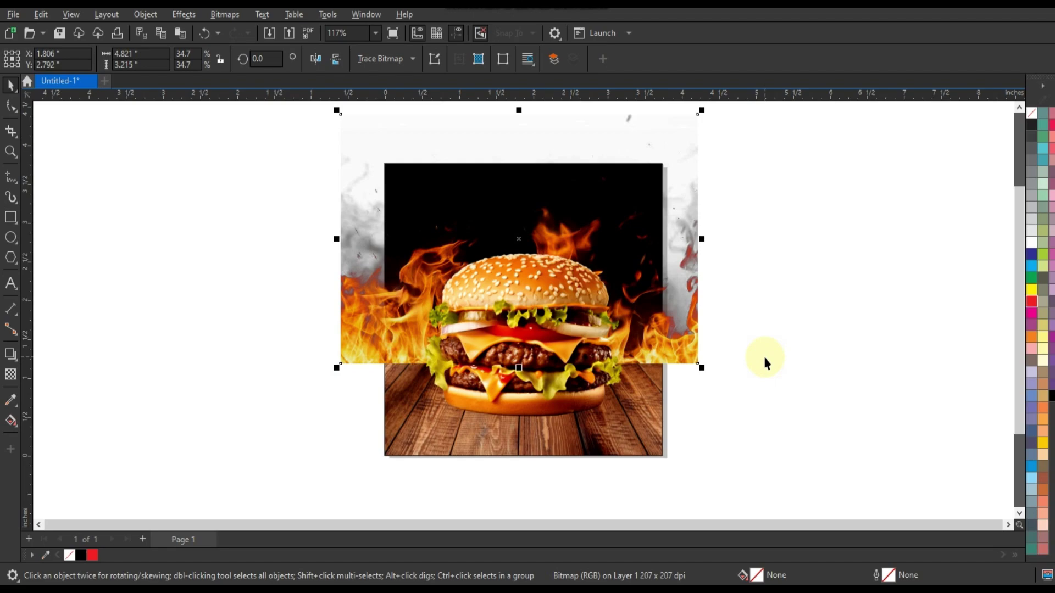
# Fade the fire's lower edge into the wood floor with a near-vertical linear fountain transparency
pyautogui.click(11, 375)
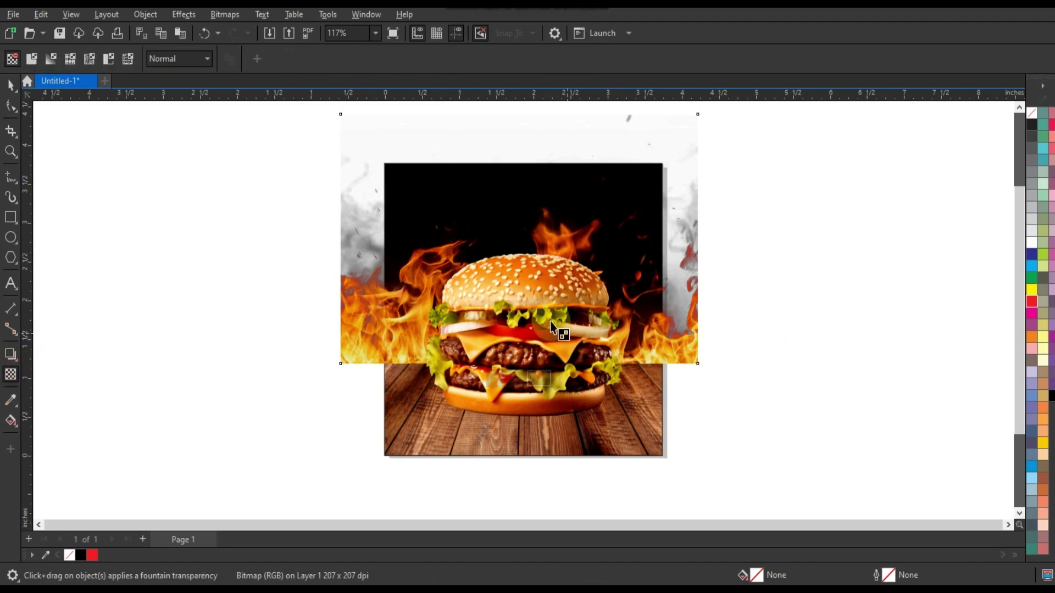
pyautogui.moveTo(534, 362); pyautogui.dragTo(529, 360)
pyautogui.click(11, 85)
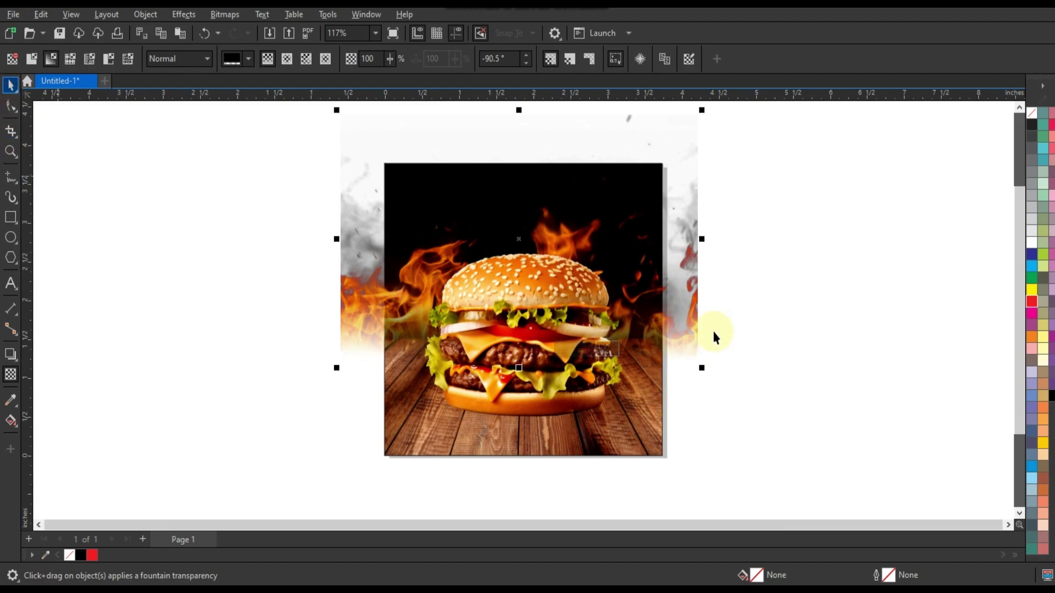
# PowerClip the fire image inside the black square
pyautogui.rightClick(698, 322)
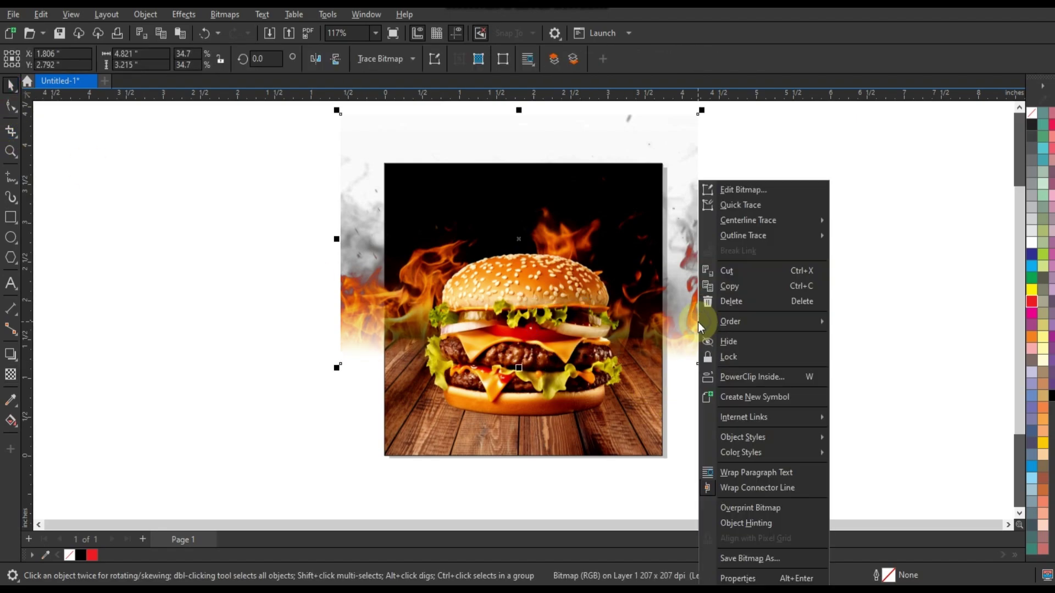
pyautogui.click(745, 373)
pyautogui.click(642, 430)
pyautogui.click(730, 402)
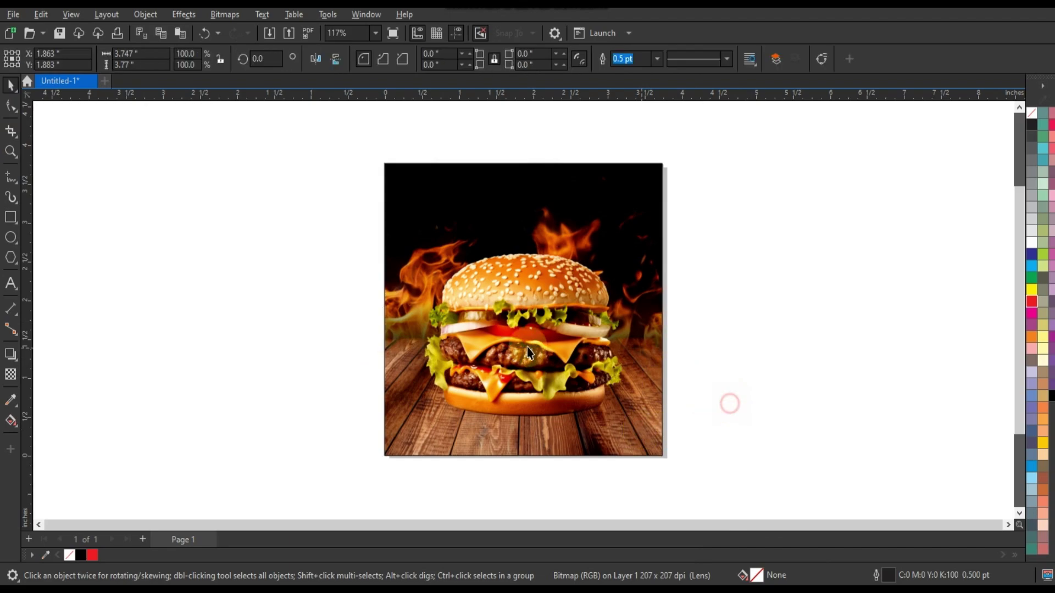
# Scale the burger down slightly around its centre
pyautogui.click(526, 347)
pyautogui.moveTo(633, 434); pyautogui.dragTo(628, 434)
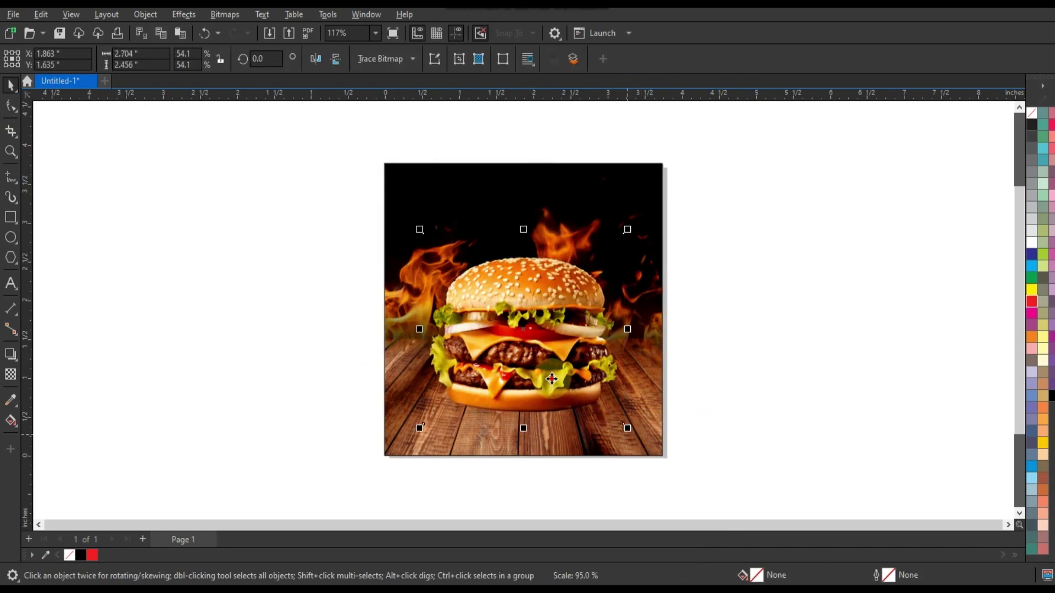
pyautogui.click(701, 424)
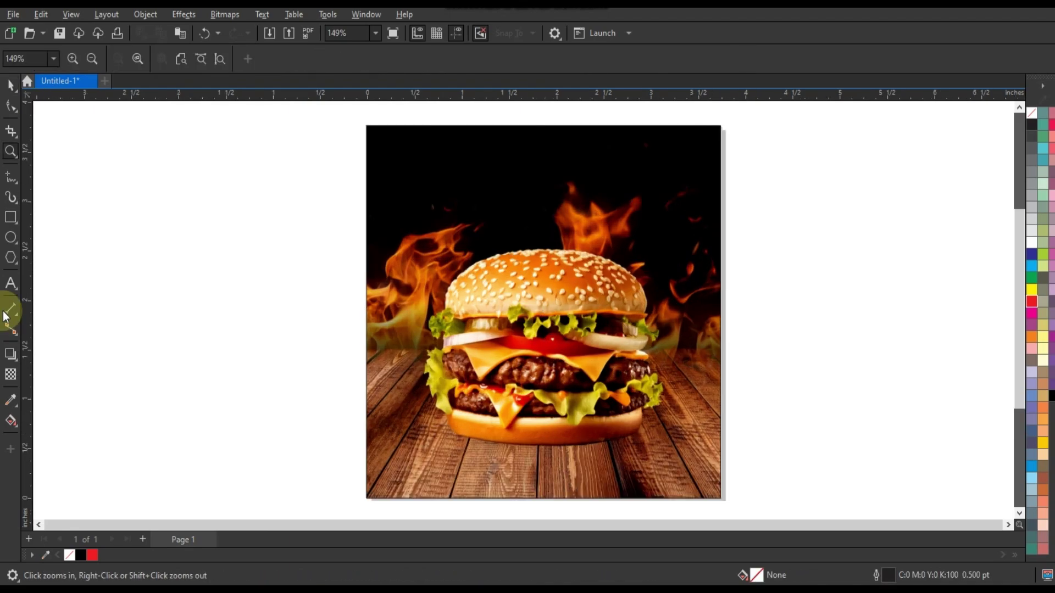
# Add artistic text beside the design reading "Super Delicious" with "BURGER" on the second line
pyautogui.click(10, 284)
pyautogui.click(93, 290)
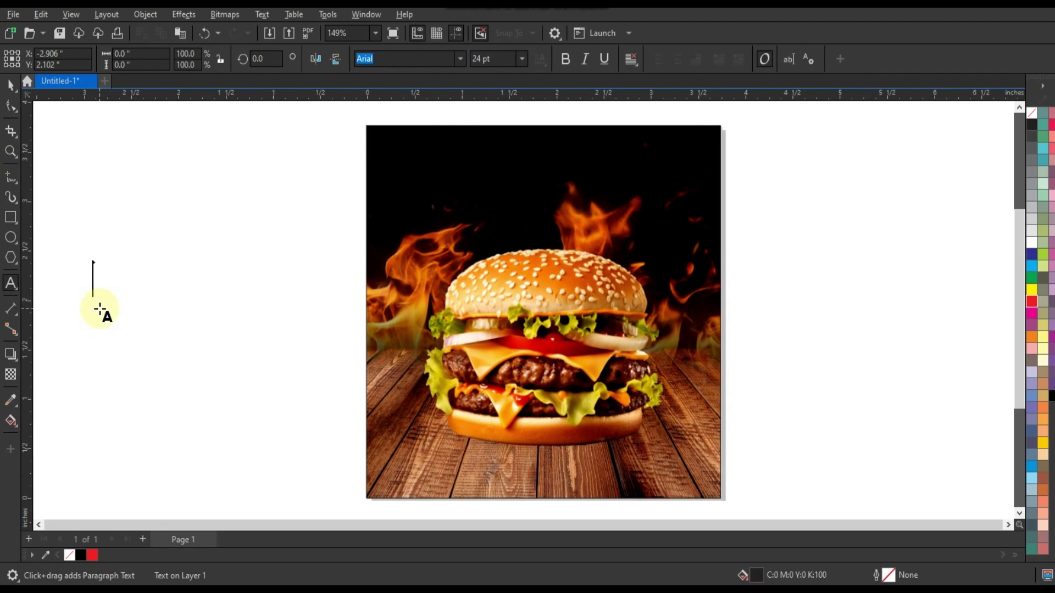
pyautogui.write('Super ')
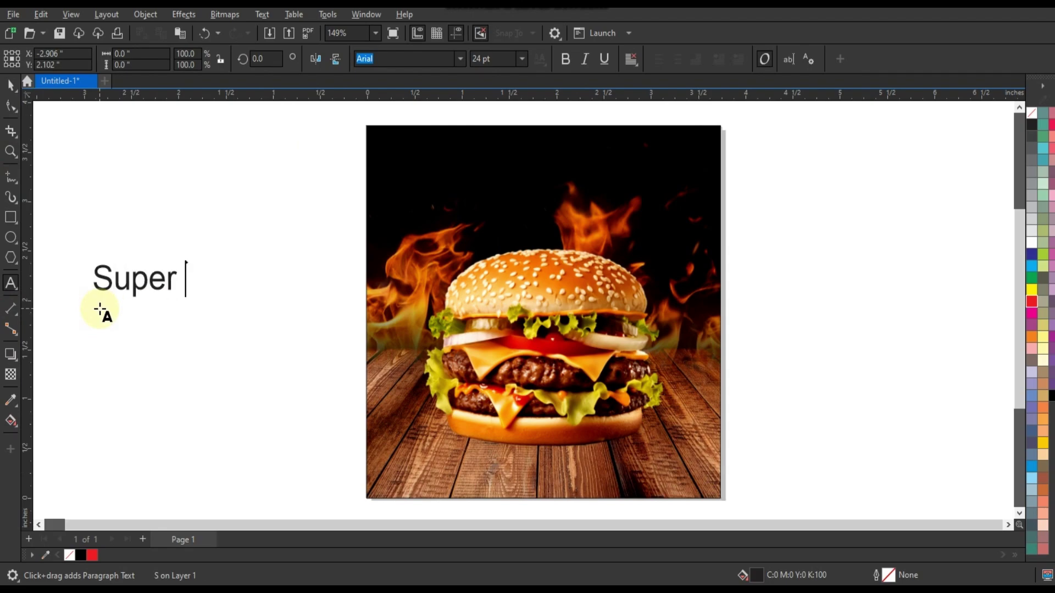
pyautogui.write('Deicious')
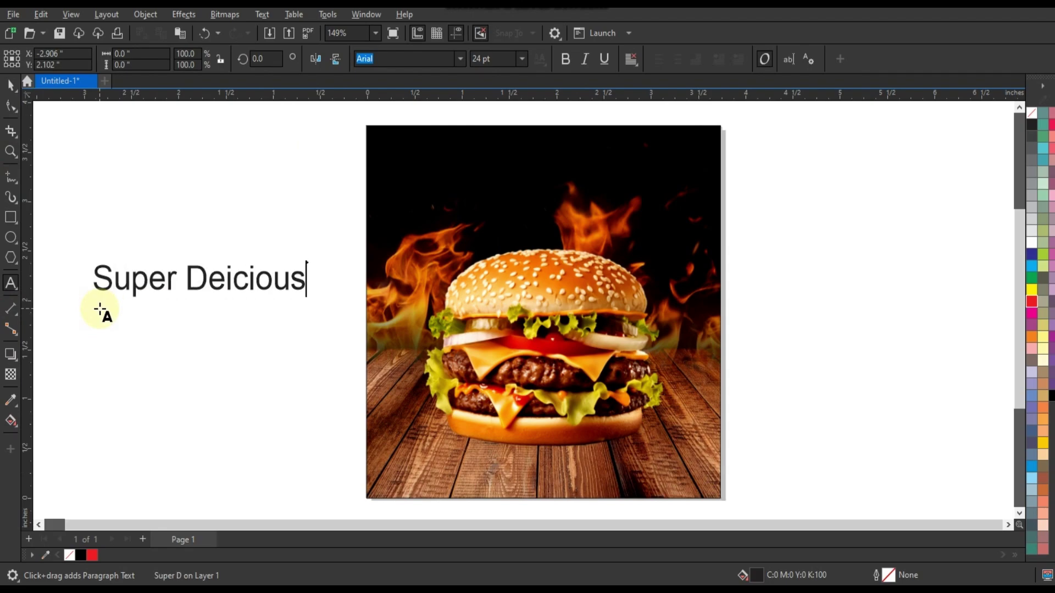
pyautogui.press('BackSpace')
pyautogui.press('BackSpace')
pyautogui.press('BackSpace')
pyautogui.press('BackSpace')
pyautogui.press('BackSpace')
pyautogui.press('BackSpace')
pyautogui.press('BackSpace')
pyautogui.press('BackSpace')
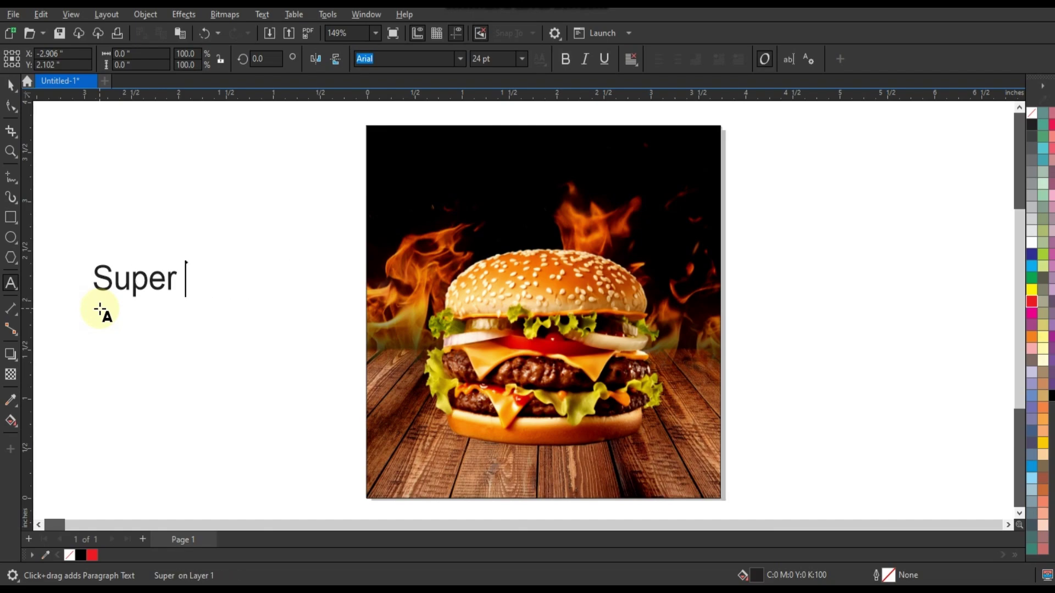
pyautogui.write('Delicious ')
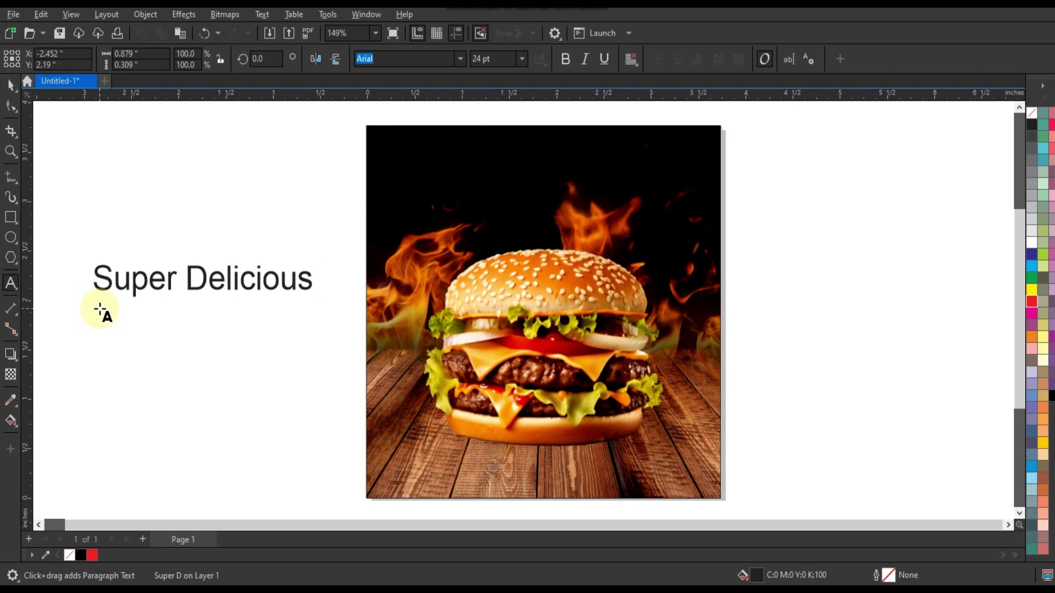
pyautogui.write('BURGER ')
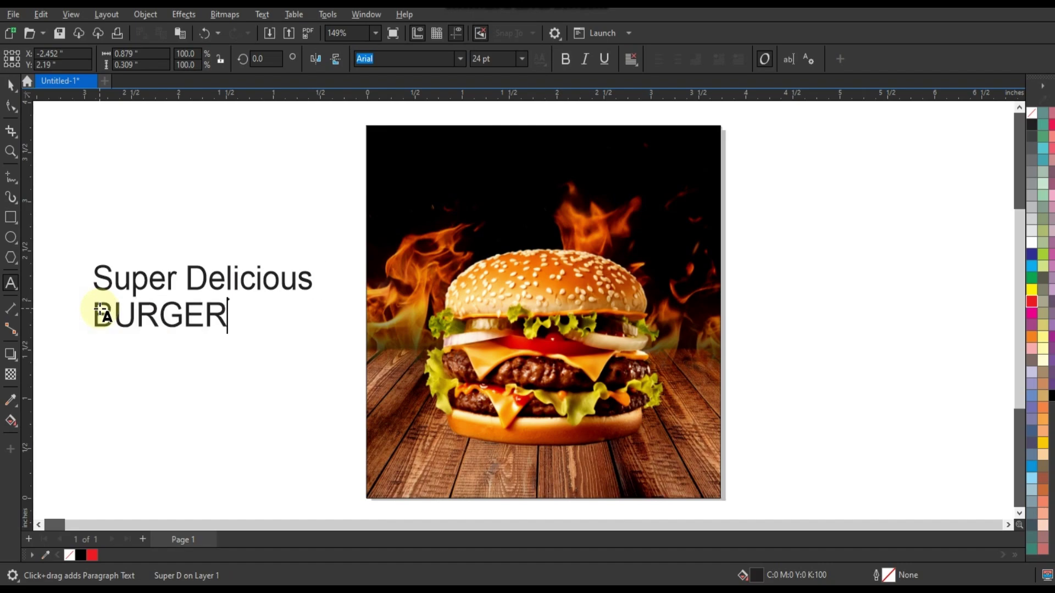
pyautogui.write('Limted Off')
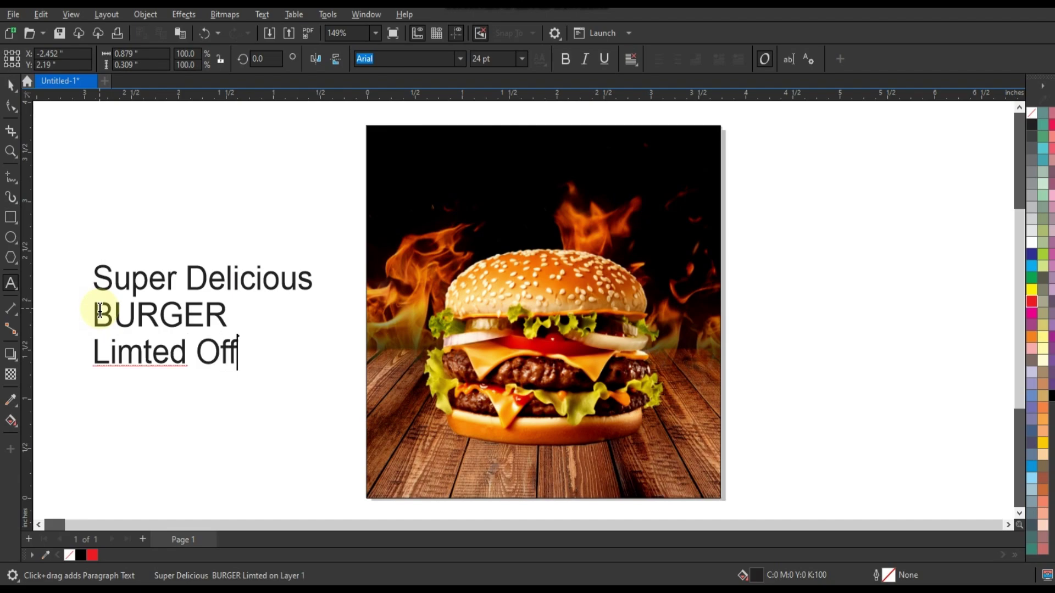
# Add the lines "Limited Offer", "ORDER NOW!" and "50% OFF" below BURGER in the same text block
pyautogui.press('BackSpace')
pyautogui.press('BackSpace')
pyautogui.press('BackSpace')
pyautogui.press('BackSpace')
pyautogui.press('BackSpace')
pyautogui.press('BackSpace')
pyautogui.press('BackSpace')
pyautogui.press('BackSpace')
pyautogui.press('BackSpace')
pyautogui.write('im')
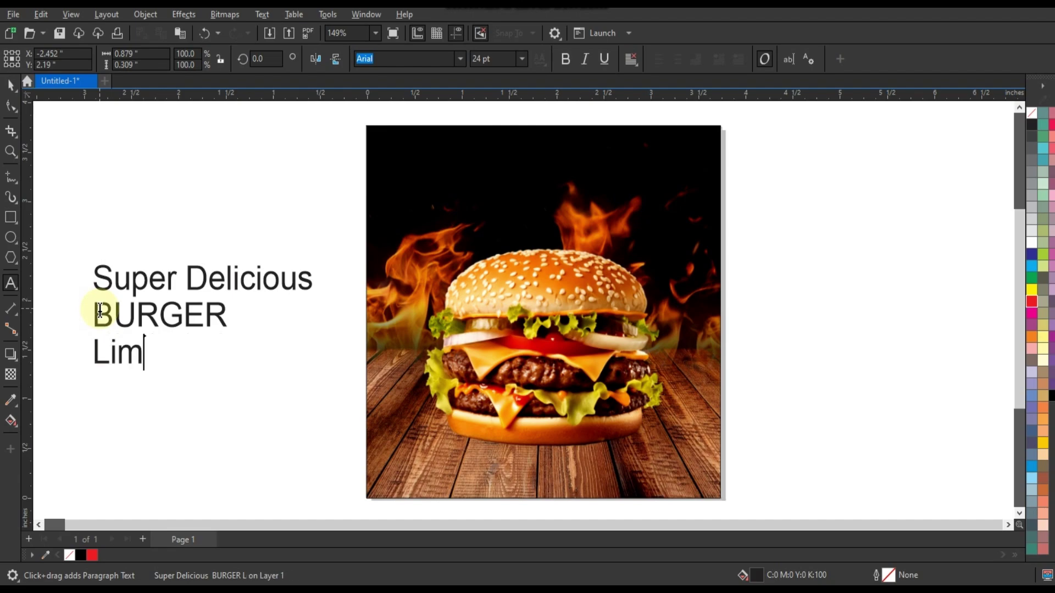
pyautogui.write('ited Offer ')
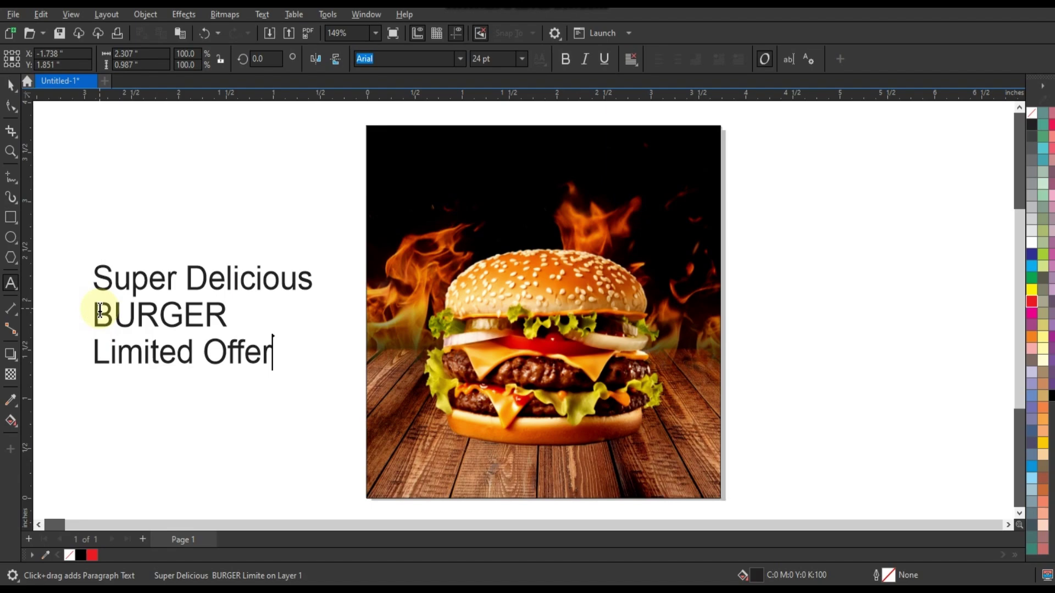
pyautogui.write('OR')
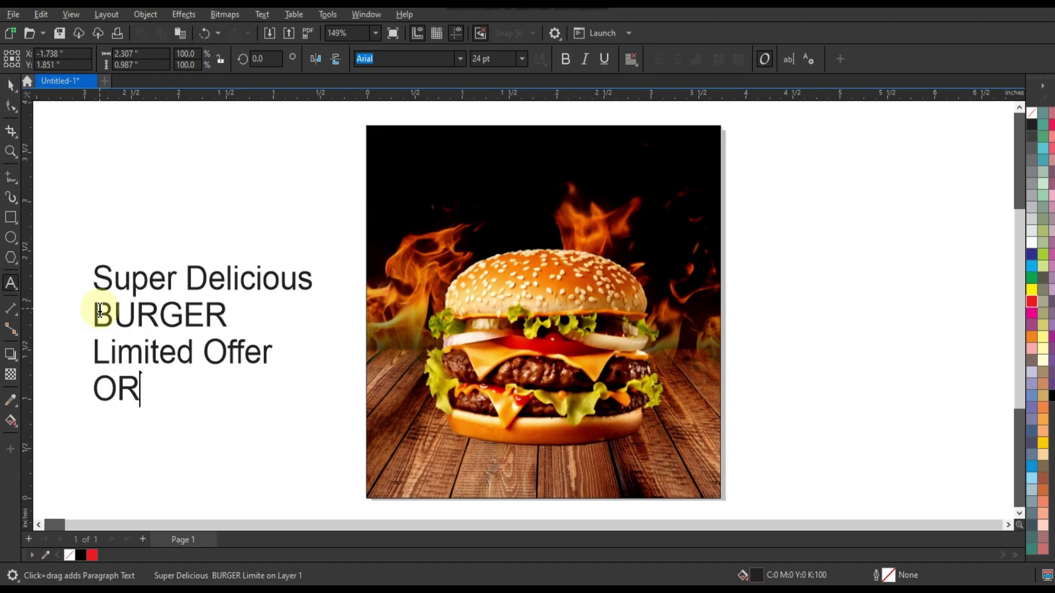
pyautogui.write('DER NOW!')
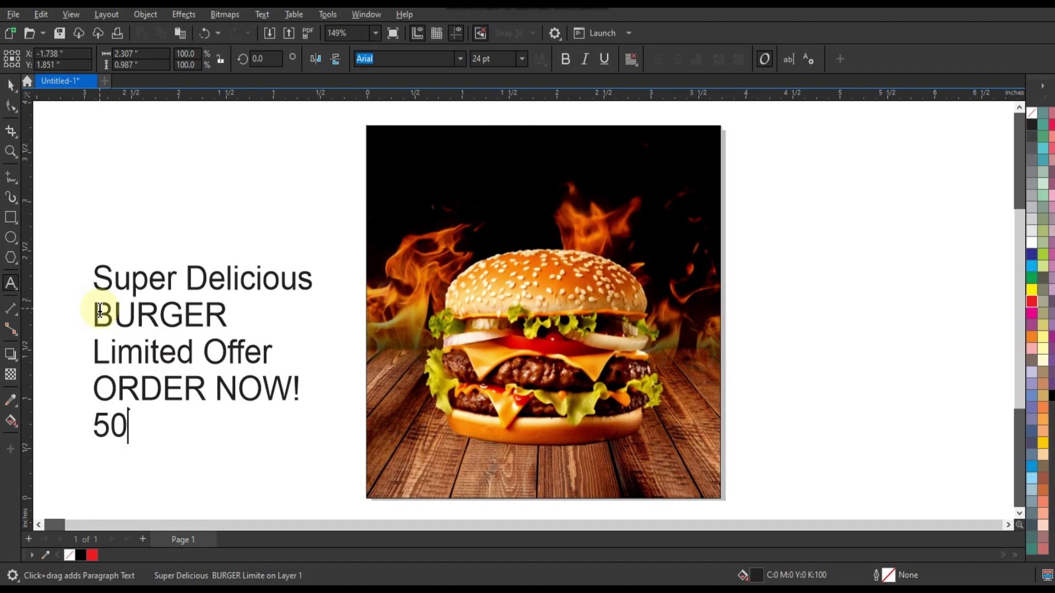
pyautogui.write('FF')
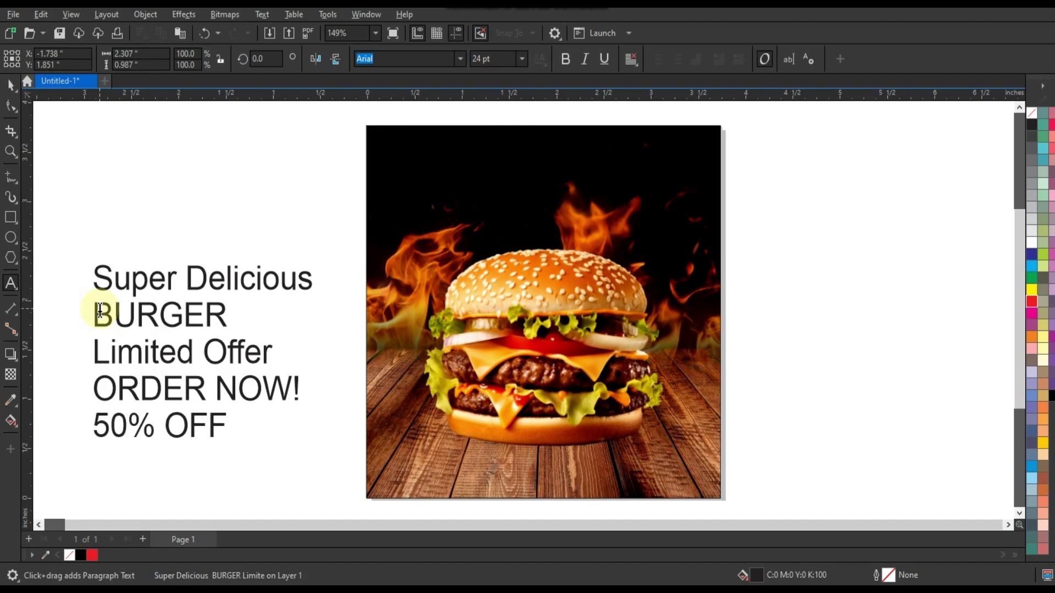
# Make the whole five-line text block bold
pyautogui.click(11, 85)
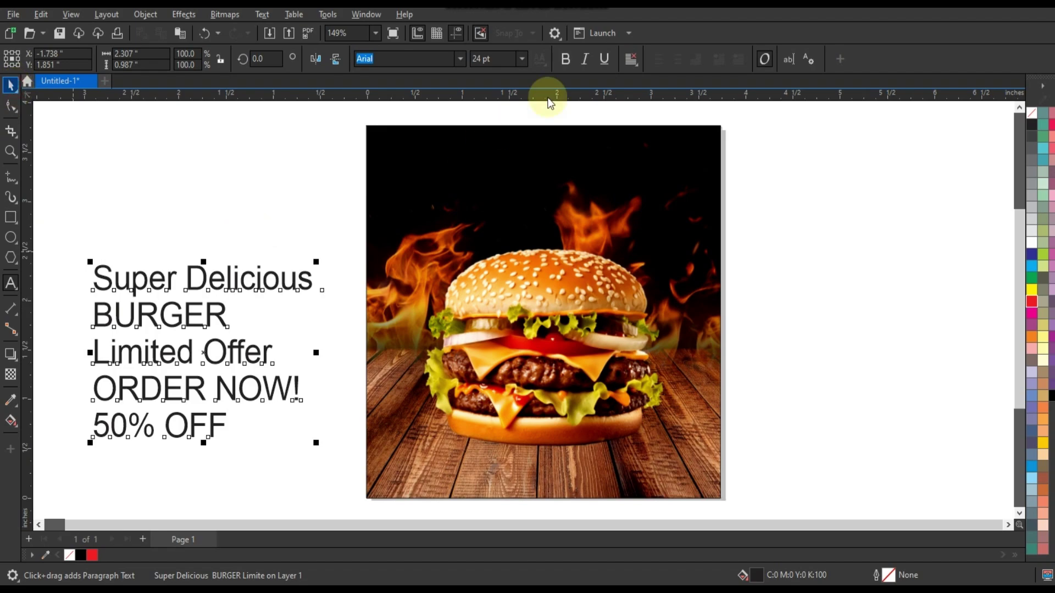
pyautogui.click(566, 59)
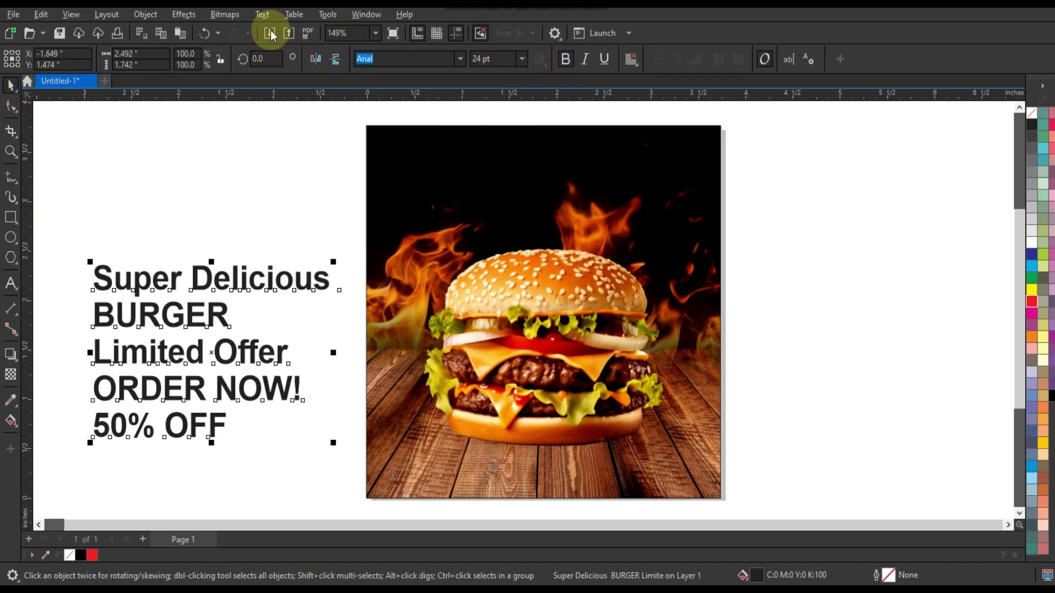
pyautogui.click(262, 16)
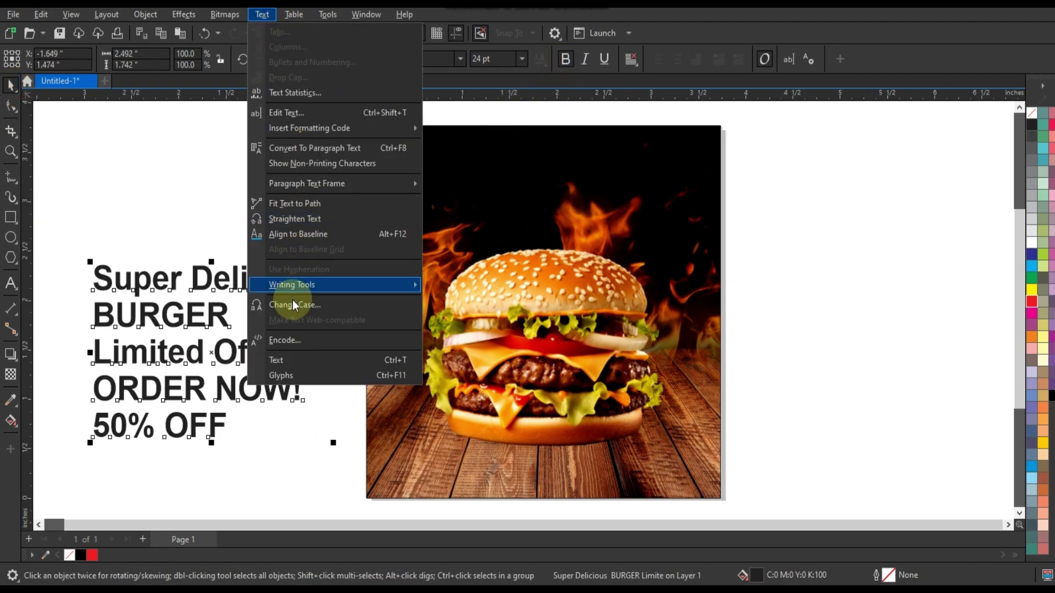
pyautogui.click(170, 189)
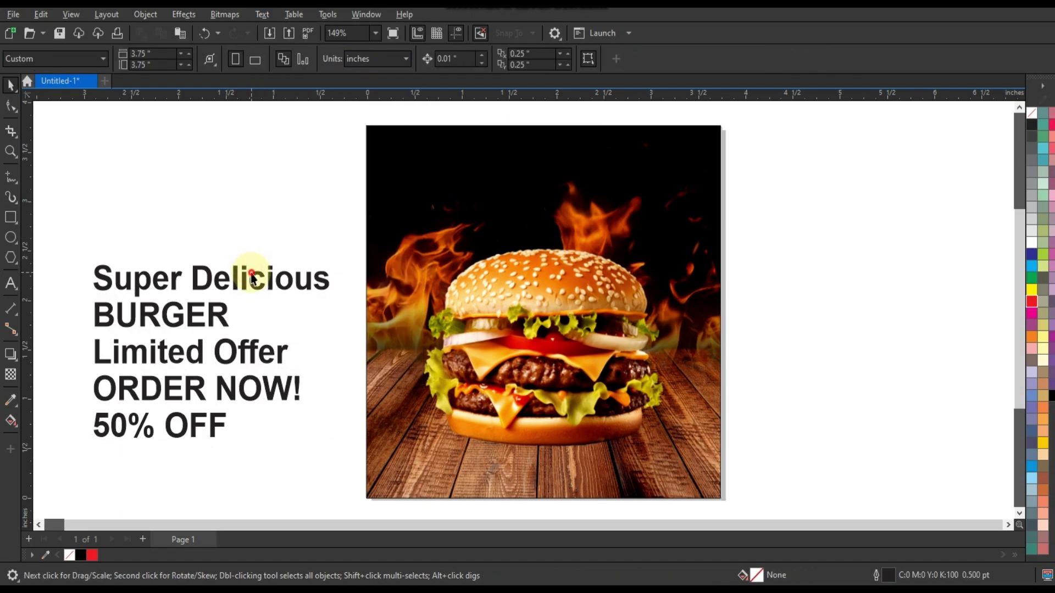
# Break the text block apart into separate lines and select the BURGER line
pyautogui.click(258, 281)
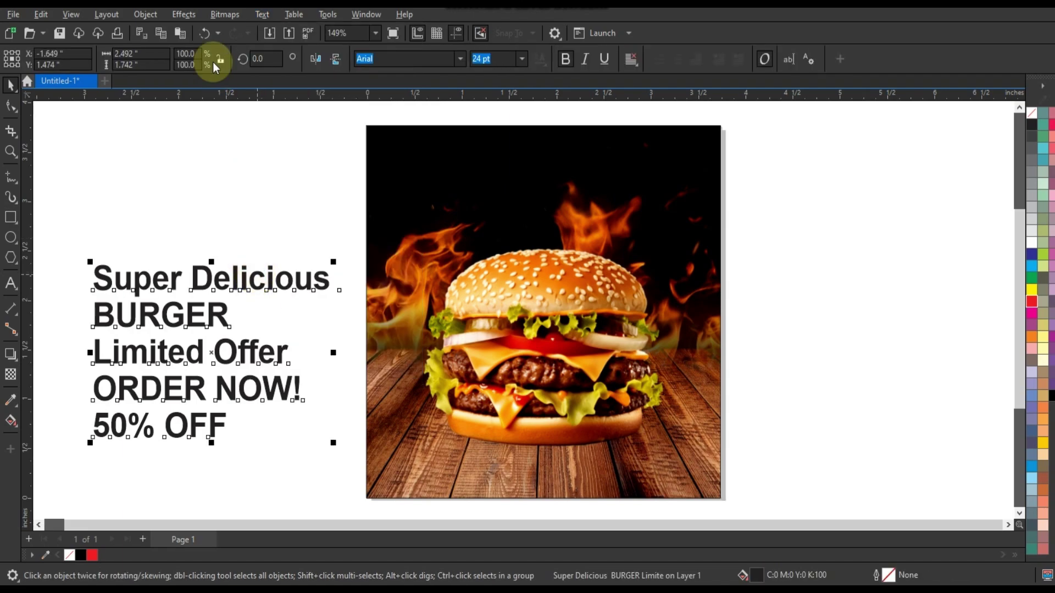
pyautogui.click(146, 15)
pyautogui.click(211, 335)
pyautogui.click(207, 190)
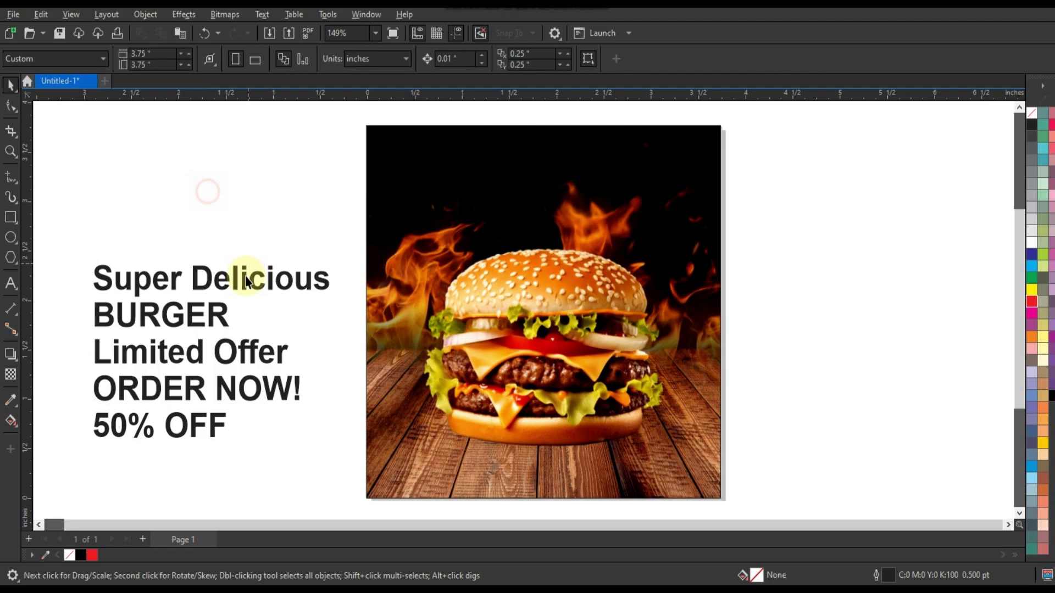
pyautogui.click(217, 312)
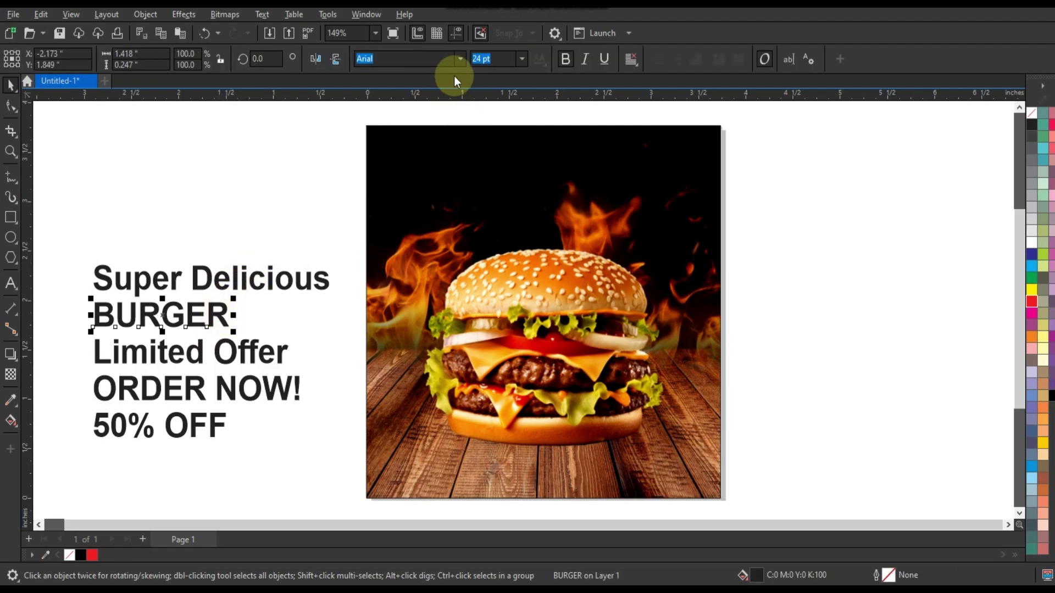
# Set BURGER in large white Gutenberg lettering above the burger, and scale the burger image and the title down slightly
pyautogui.click(460, 61)
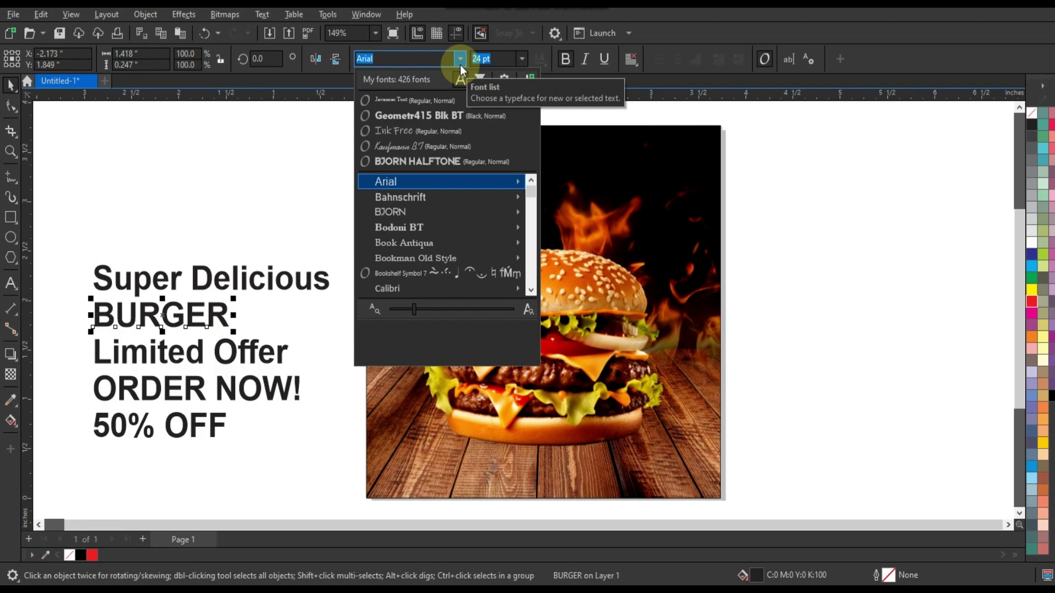
pyautogui.click(460, 64)
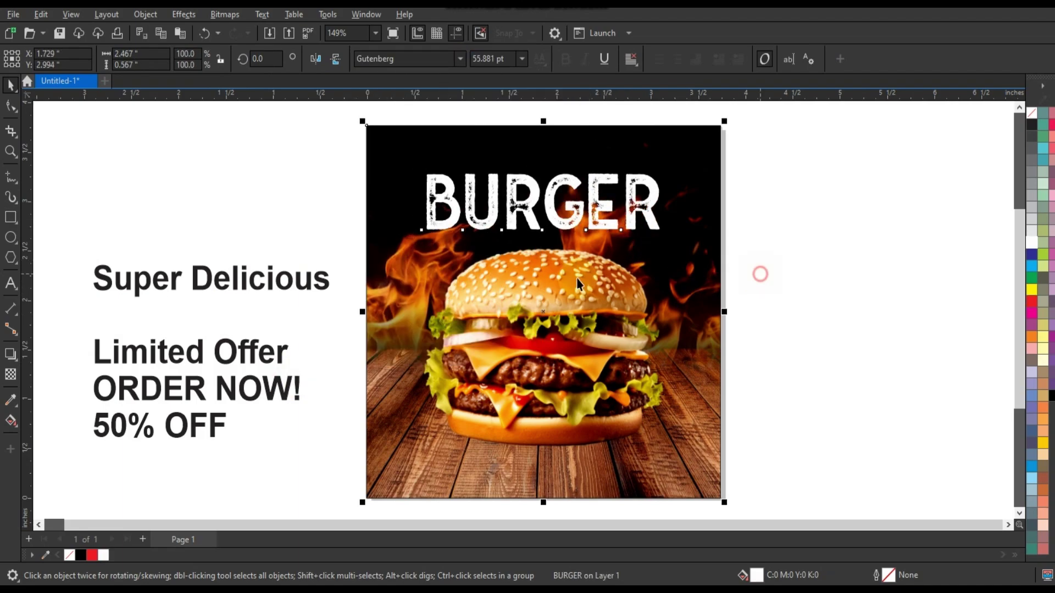
pyautogui.click(565, 285)
pyautogui.click(631, 222)
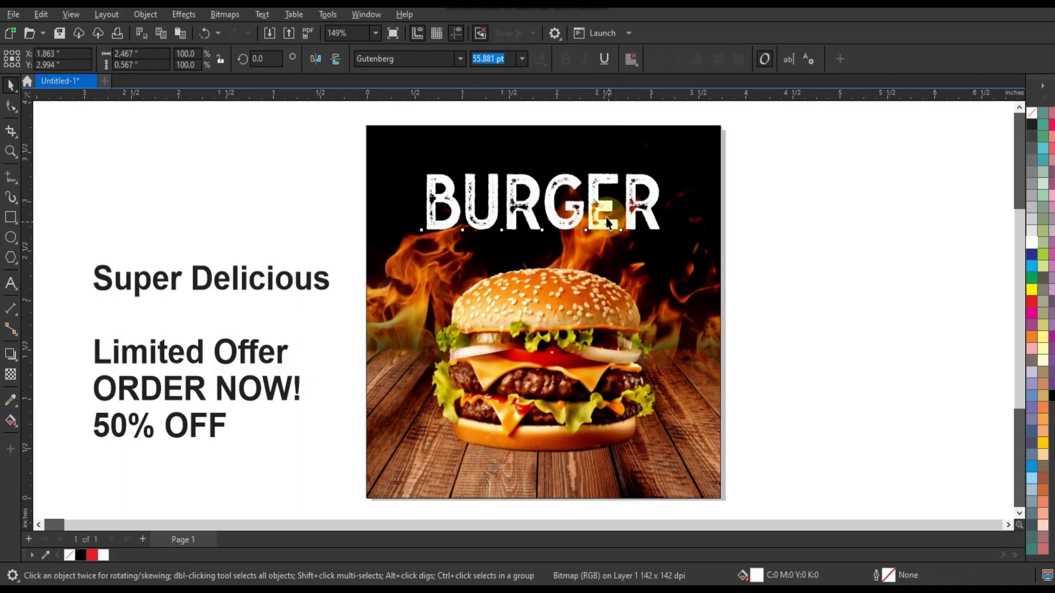
pyautogui.moveTo(661, 229); pyautogui.dragTo(645, 230)
pyautogui.click(669, 257)
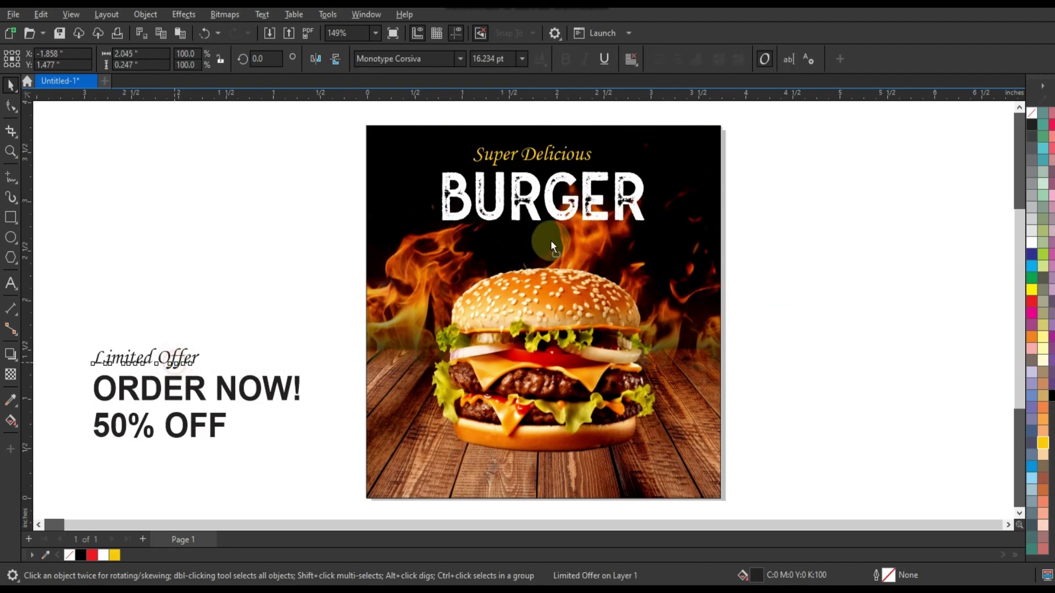
# Place the "Limited Offer" line below BURGER in yellow and centre the heading lines horizontally on the design
pyautogui.moveTo(144, 357); pyautogui.dragTo(555, 242)
pyautogui.moveTo(731, 139); pyautogui.dragTo(388, 268)
pyautogui.press('c')
pyautogui.keyDown('shift'); pyautogui.click(608, 269); pyautogui.keyUp('shift')
pyautogui.press('c')
pyautogui.click(794, 234)
# Shrink the "Super Delicious", BURGER and "Limited Offer" lines together slightly and move them up
pyautogui.moveTo(775, 137); pyautogui.dragTo(387, 269)
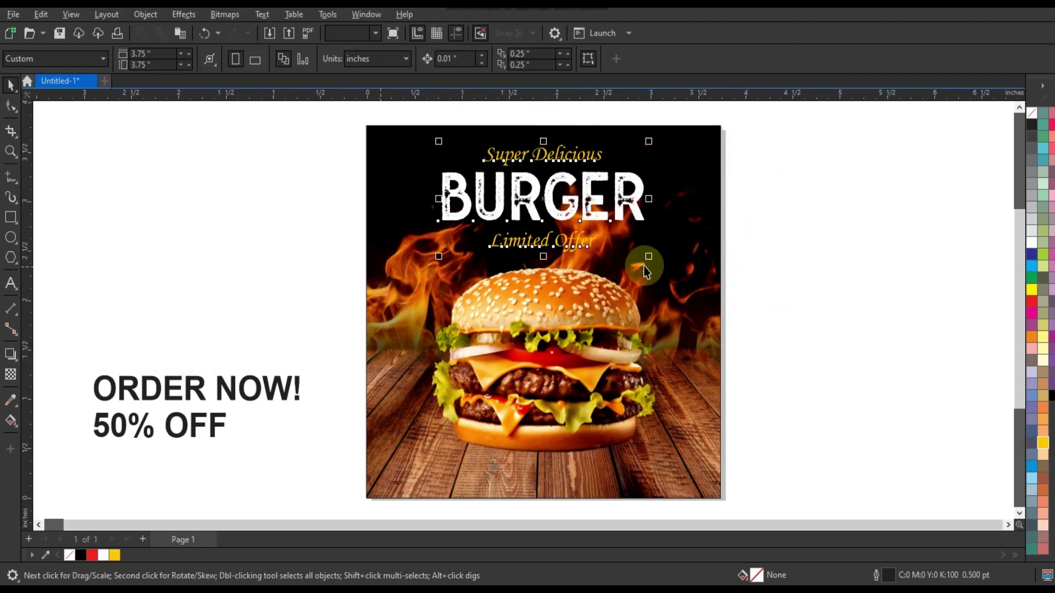
pyautogui.moveTo(651, 257); pyautogui.dragTo(644, 254)
pyautogui.press('Up')
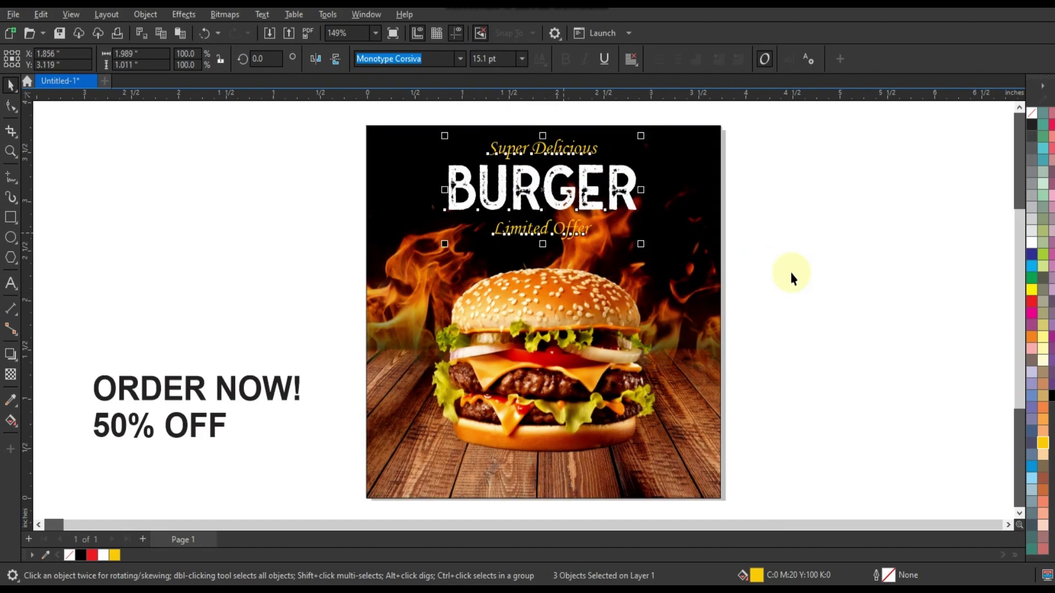
pyautogui.click(792, 276)
# Place a smaller white "ORDER NOW!" line below "Limited Offer" and centre it with the other headings
pyautogui.click(278, 388)
pyautogui.moveTo(287, 409); pyautogui.dragTo(565, 261)
pyautogui.click(1032, 242)
pyautogui.keyDown('shift'); pyautogui.click(581, 231); pyautogui.keyUp('shift')
pyautogui.press('c')
pyautogui.click(798, 247)
# Scale the four heading lines down together and move them up, clear of the burger
pyautogui.click(565, 255)
pyautogui.moveTo(306, 125); pyautogui.dragTo(592, 260)
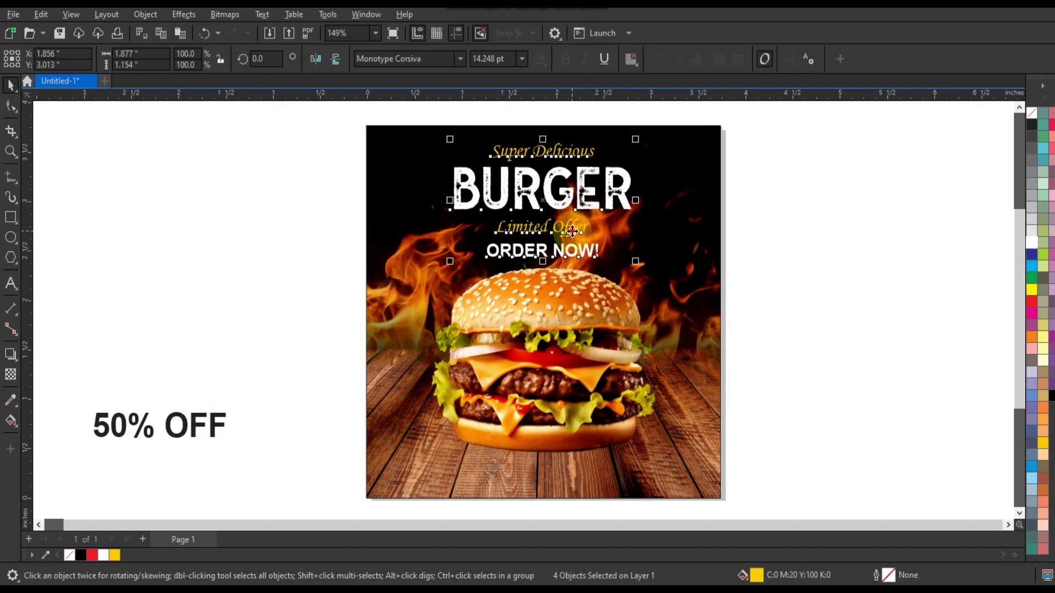
pyautogui.click(770, 289)
# Turn the 50% OFF text into a small red starburst badge with white and yellow lettering beside the top bun
pyautogui.click(172, 431)
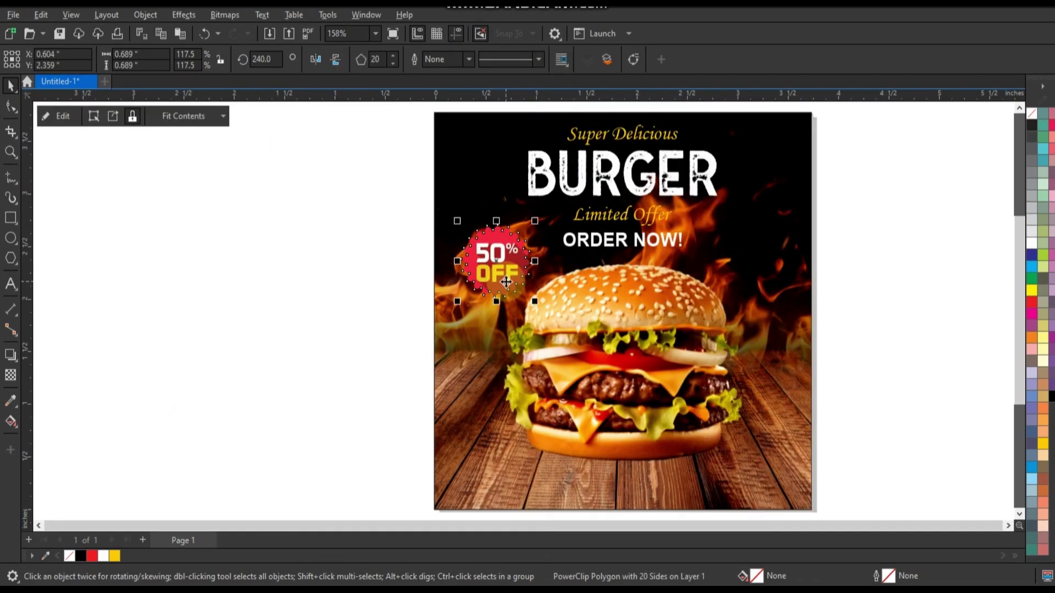
pyautogui.moveTo(498, 289); pyautogui.dragTo(774, 313)
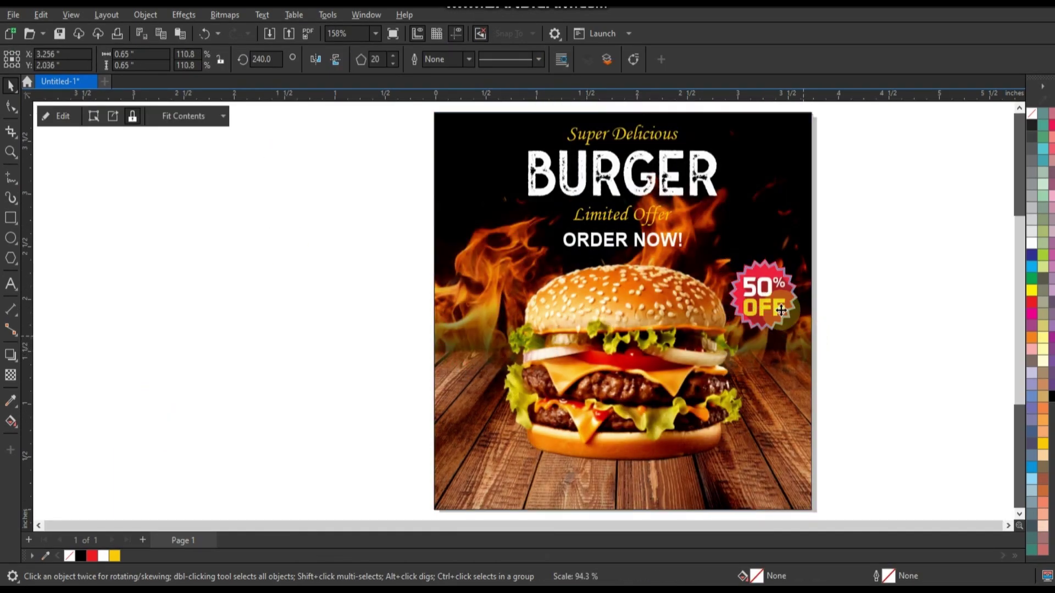
pyautogui.click(865, 324)
# Draw a rectangle about 3.4 by 0.24 inches across the bottom of the wooden floor and round its corners about 0.04 inch
pyautogui.click(9, 218)
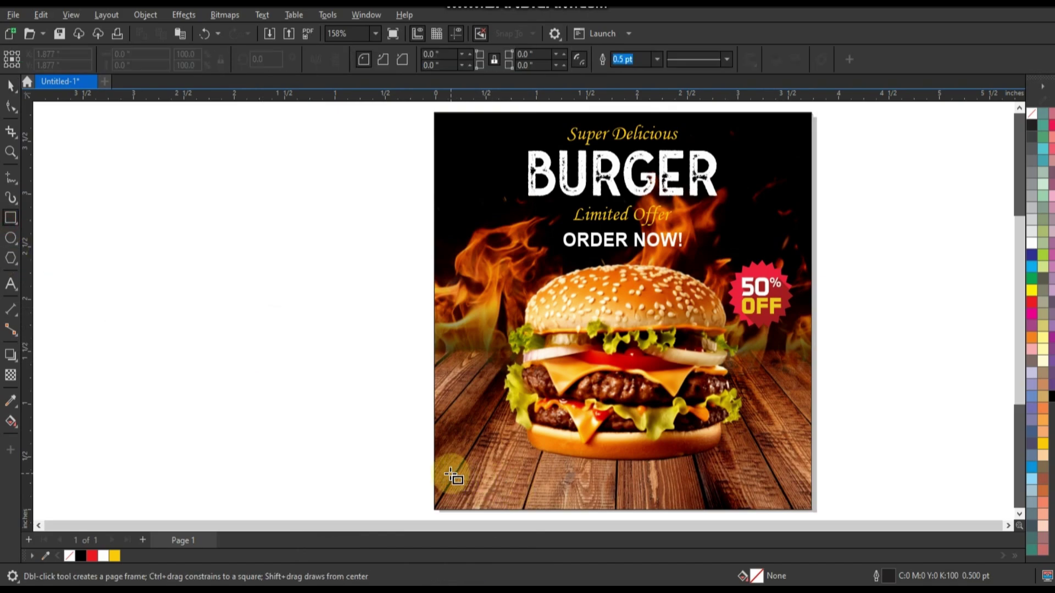
pyautogui.moveTo(446, 469); pyautogui.dragTo(796, 502)
pyautogui.click(10, 114)
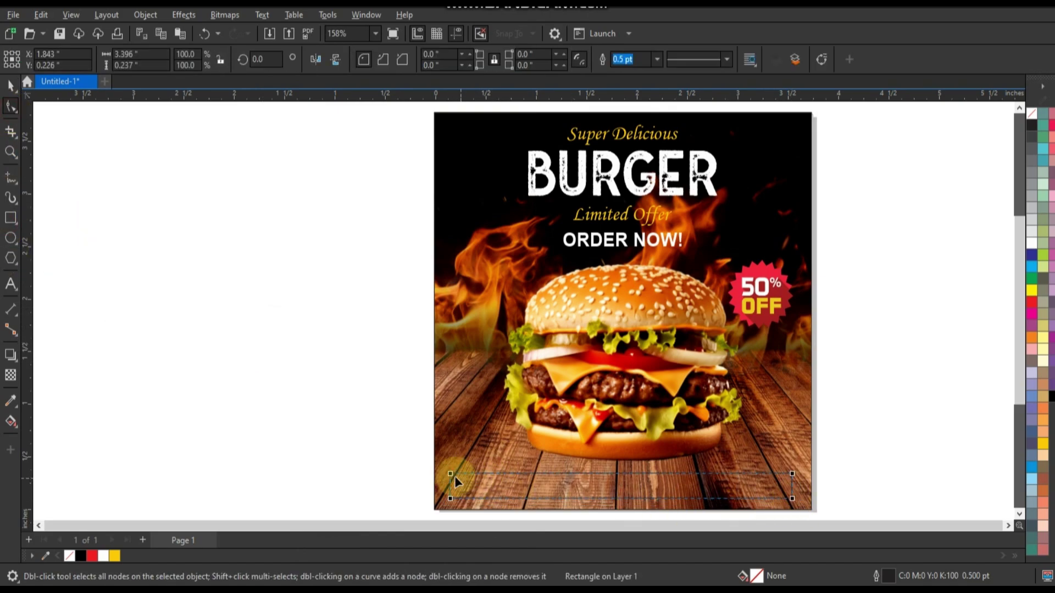
pyautogui.moveTo(451, 474); pyautogui.dragTo(455, 472)
pyautogui.click(11, 89)
# Give the rounded rectangle on the floor a white outline 0.75 pt wide
pyautogui.click(656, 59)
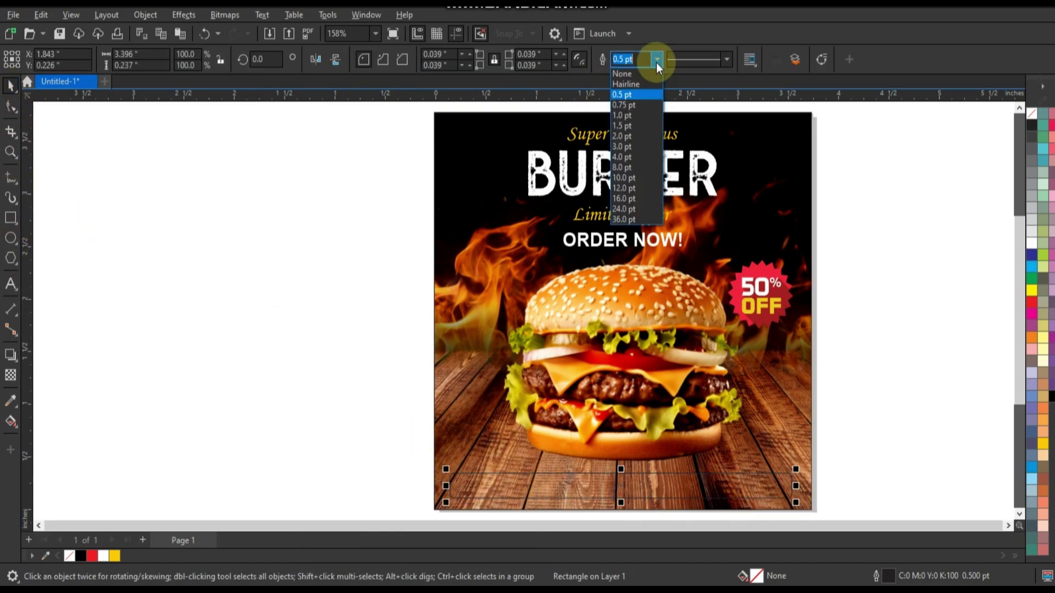
pyautogui.click(624, 126)
pyautogui.rightClick(1031, 244)
pyautogui.click(959, 252)
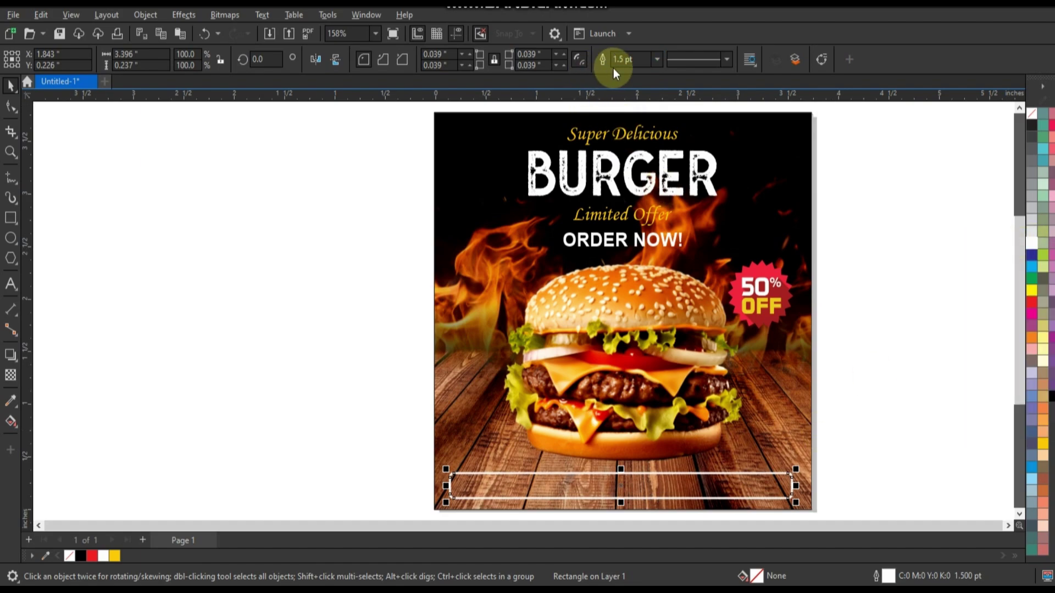
pyautogui.click(657, 59)
pyautogui.click(628, 104)
pyautogui.click(811, 288)
pyautogui.click(362, 305)
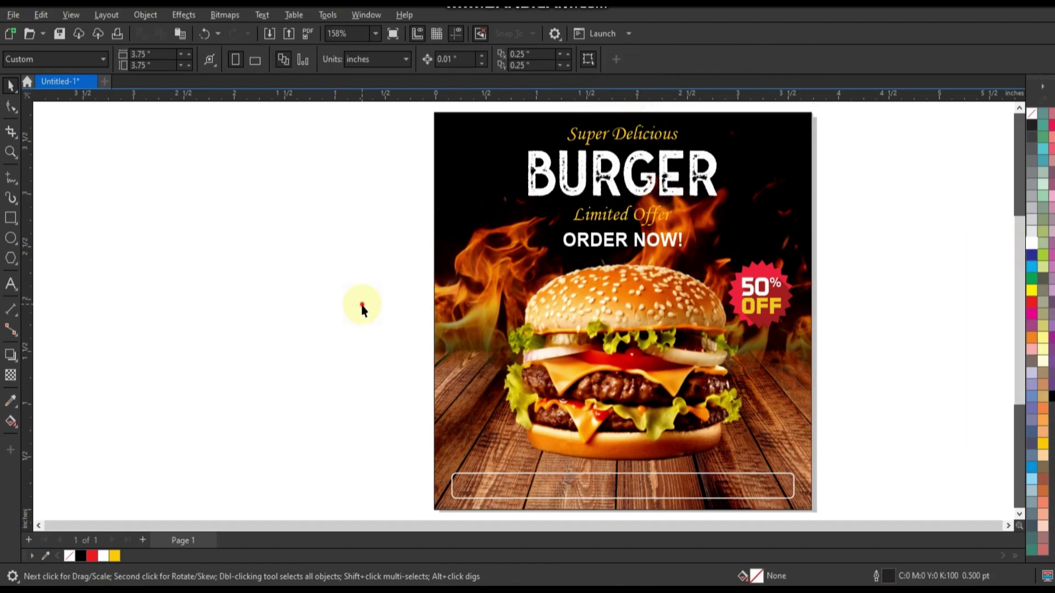
# Scale the four heading lines down slightly and add the round business logo without an outline in the design's upper-left corner
pyautogui.moveTo(362, 131); pyautogui.dragTo(726, 248)
pyautogui.keyDown('shift'); pyautogui.click(651, 135); pyautogui.keyUp('shift')
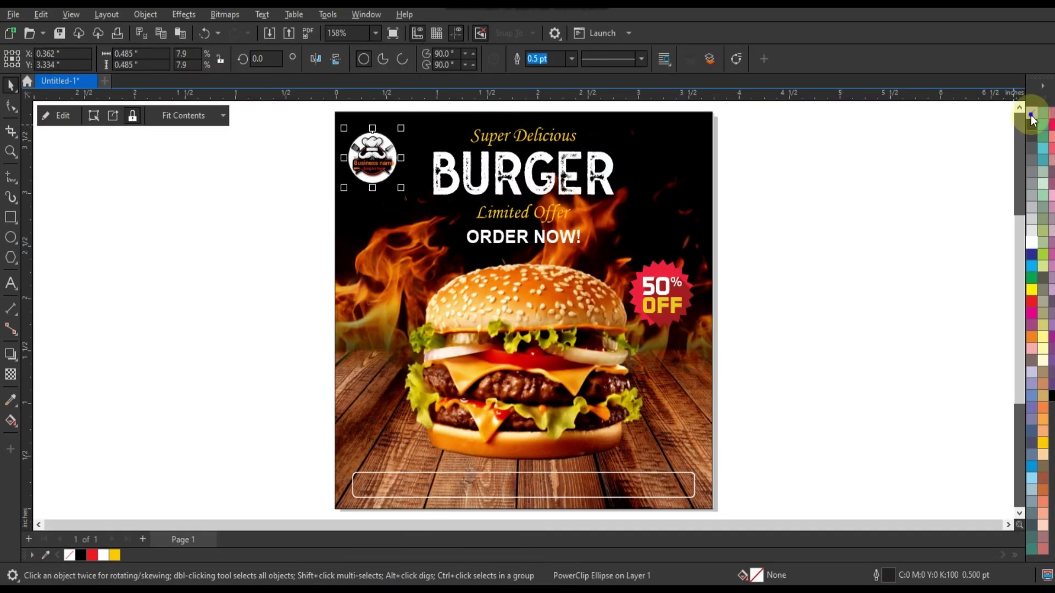
pyautogui.rightClick(1032, 118)
pyautogui.click(852, 154)
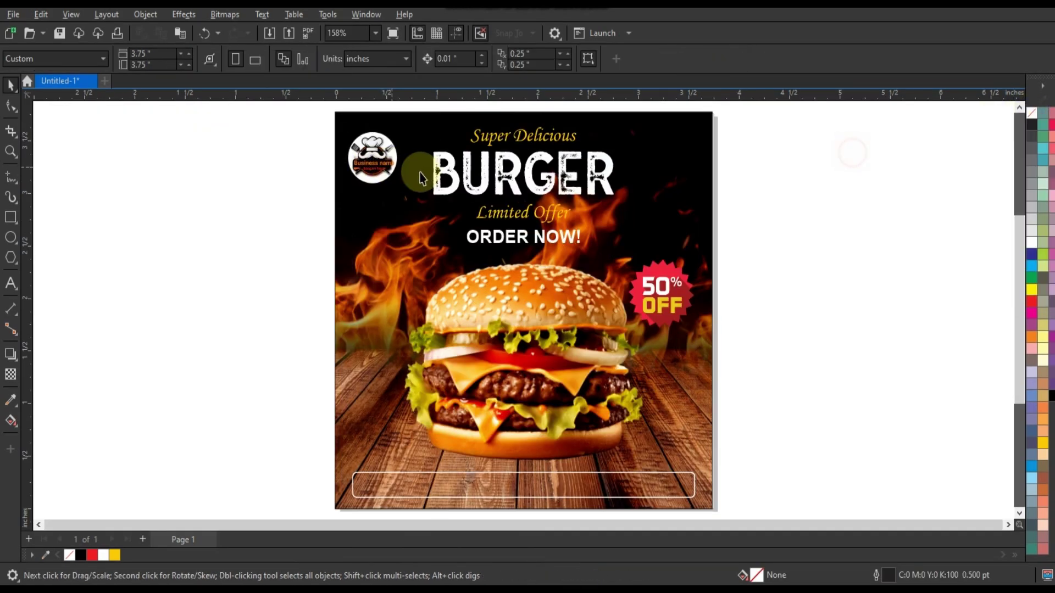
# Shrink the round logo slightly in its corner and add the business address in white inside the rounded rectangle
pyautogui.click(385, 175)
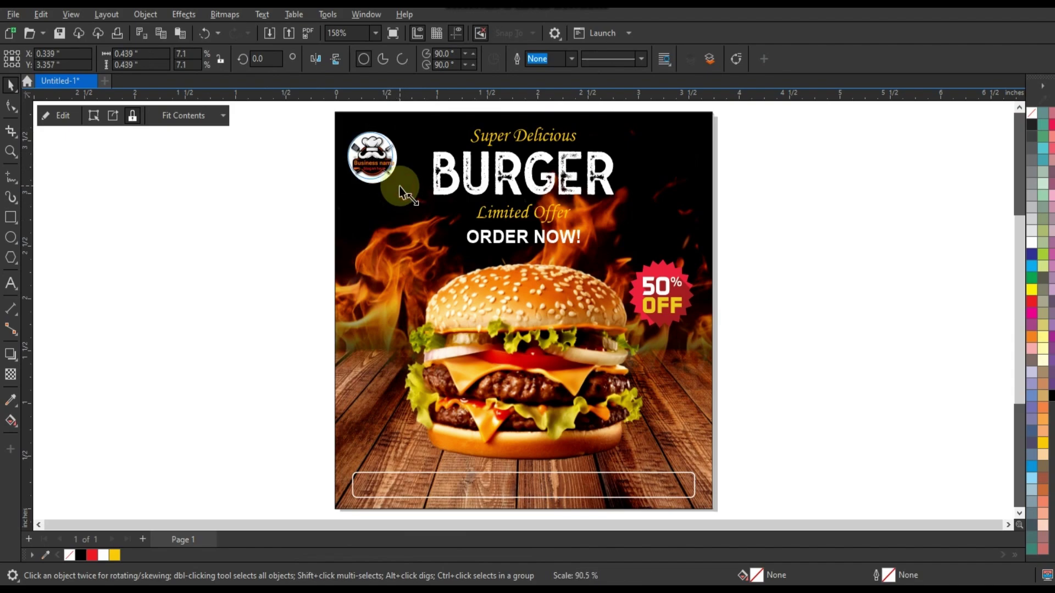
pyautogui.moveTo(404, 190); pyautogui.dragTo(366, 173)
pyautogui.click(310, 202)
pyautogui.scroll(-1, 312, 227)
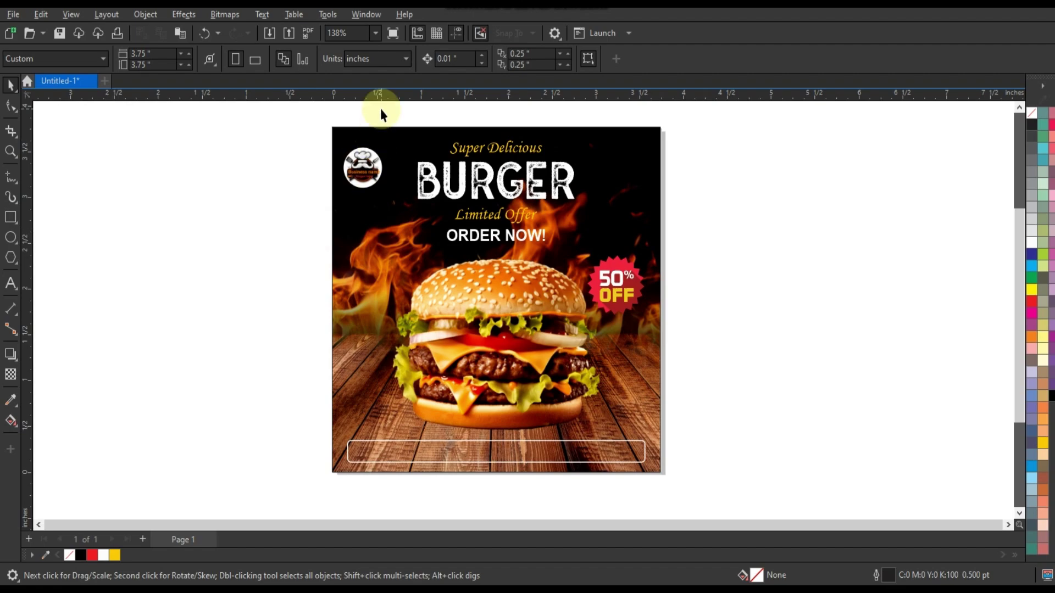
pyautogui.scroll(-1, 434, 249)
# Select the whole design and export only the selection as a JPG file named 01
pyautogui.moveTo(315, 143); pyautogui.dragTo(647, 453)
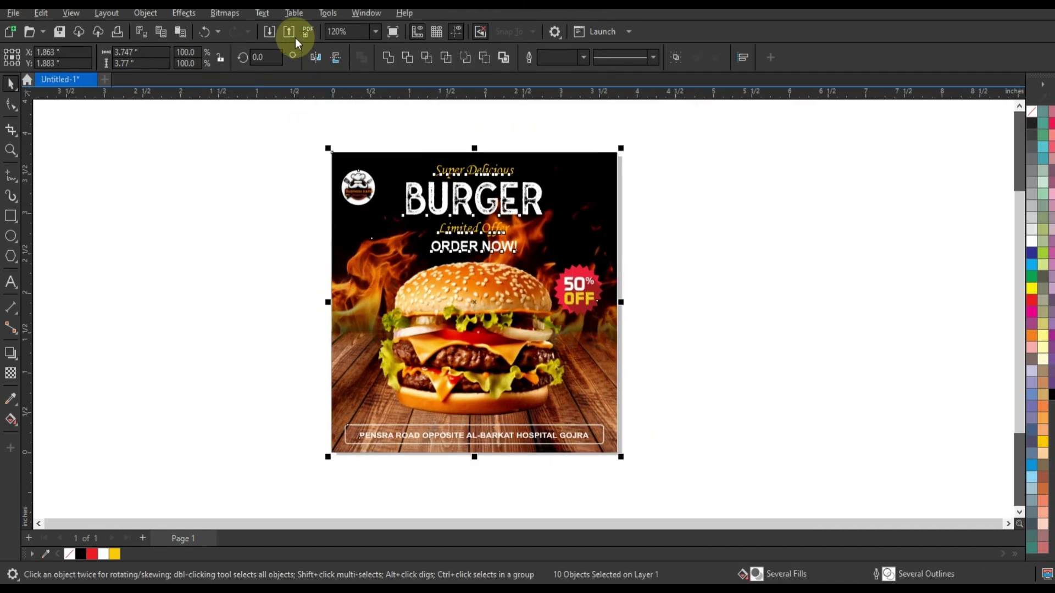
pyautogui.click(289, 33)
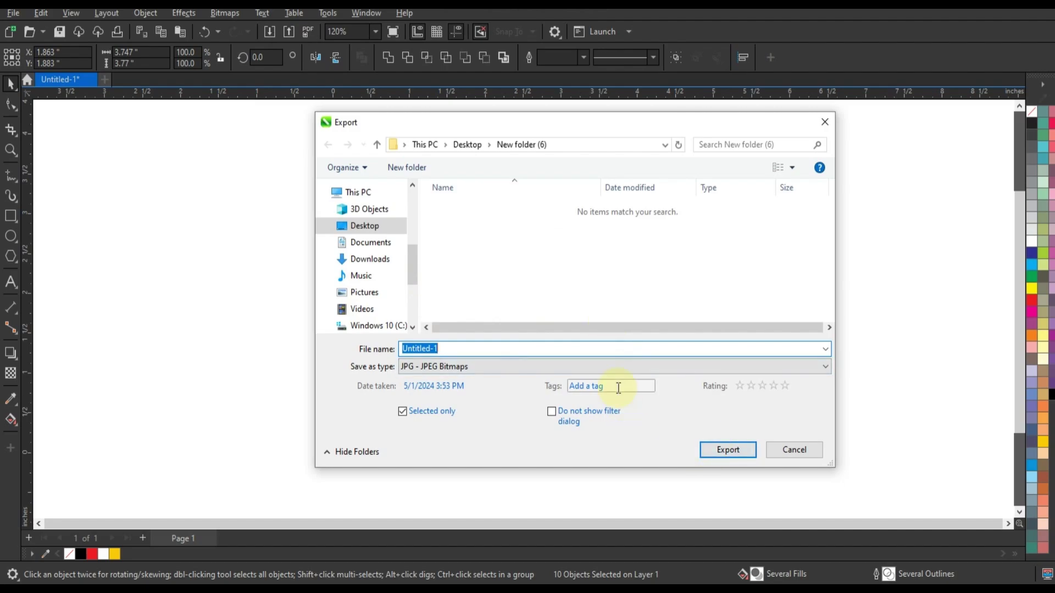
pyautogui.write('01')
pyautogui.click(728, 449)
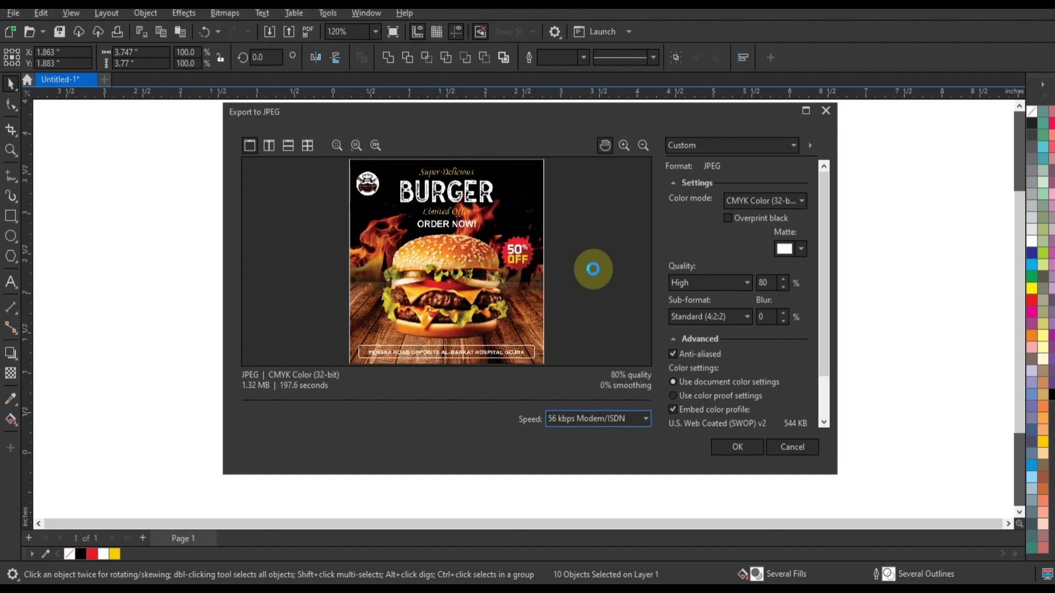
pyautogui.click(753, 447)
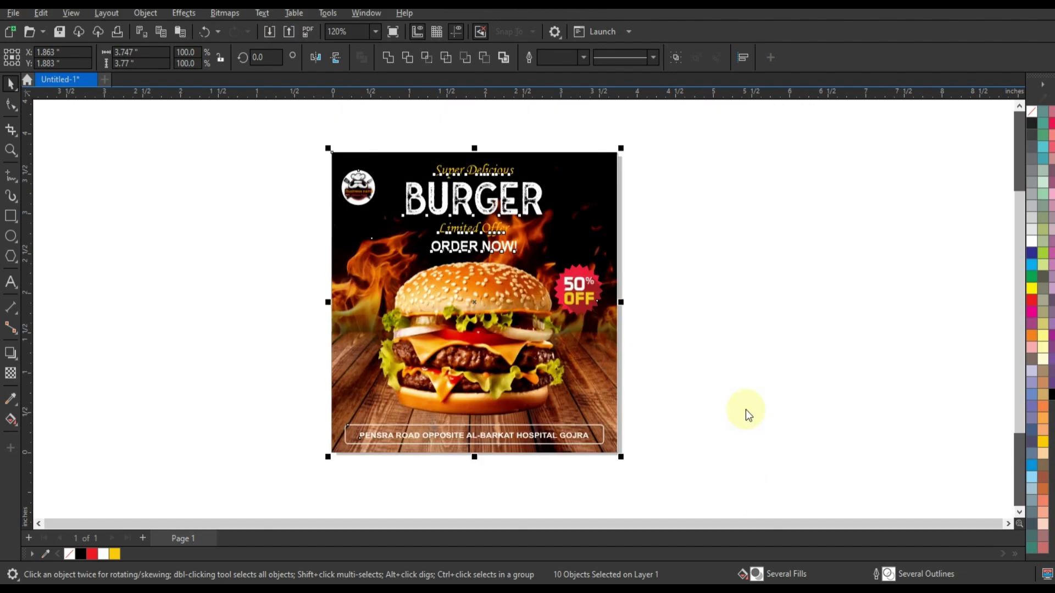